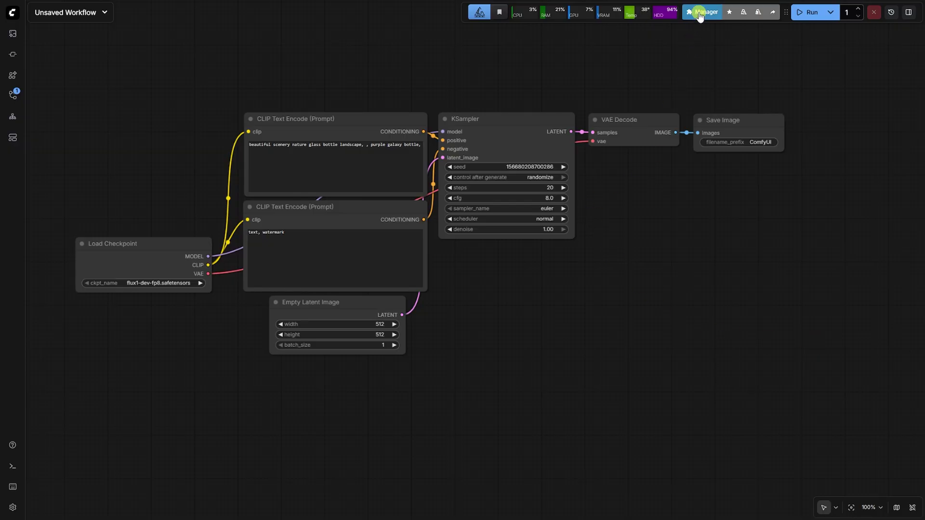
# Check the installed ComfyUI version in the extension manager.
pyautogui.click(699, 13)
pyautogui.moveTo(671, 247); pyautogui.dragTo(634, 335)
pyautogui.moveTo(576, 320); pyautogui.dragTo(636, 320)
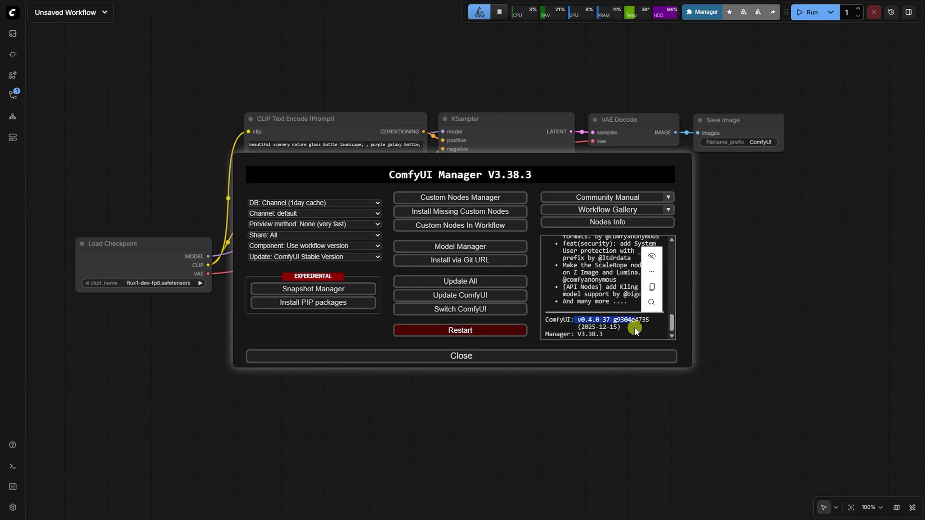
pyautogui.click(628, 362)
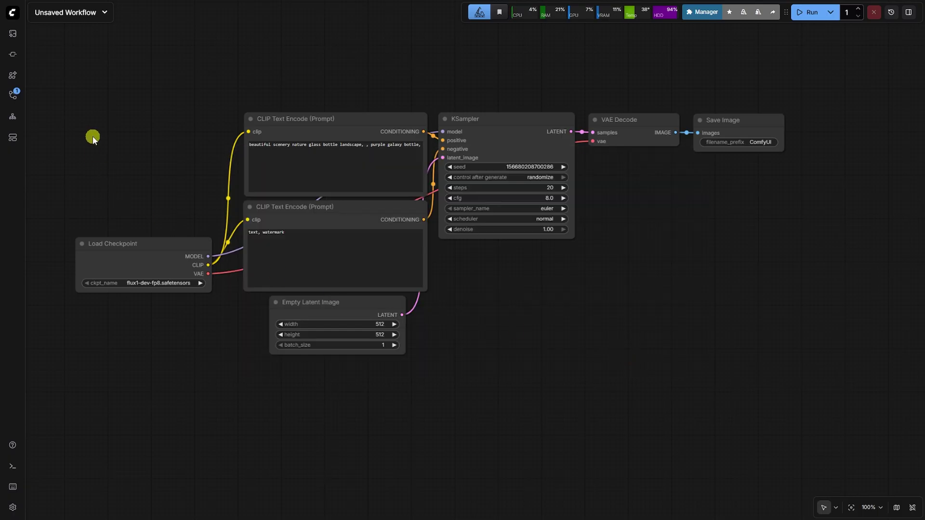
# Load the Z-Image-Turbo Fun Union ControlNet template, dismiss missing models, and view the Guide note.
pyautogui.click(13, 134)
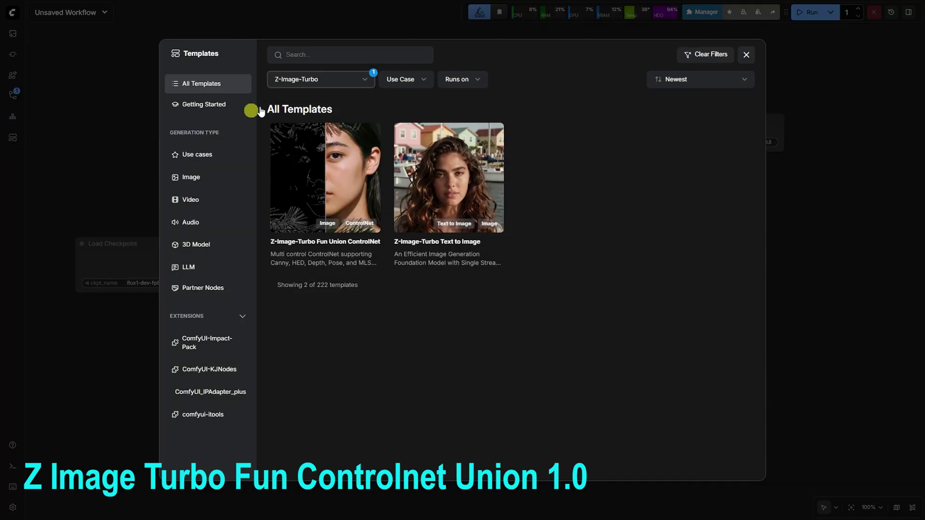
pyautogui.click(334, 189)
pyautogui.click(586, 179)
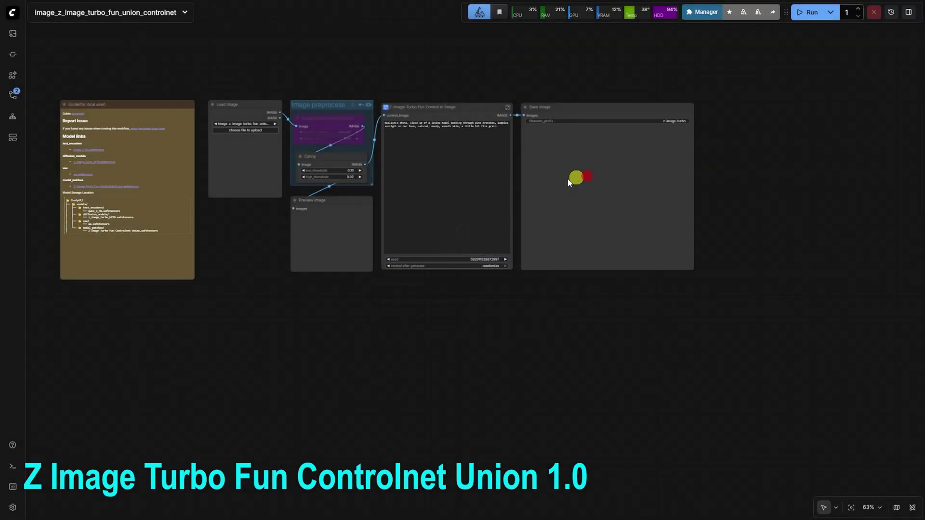
pyautogui.scroll(4, 255, 226)
pyautogui.click(290, 246)
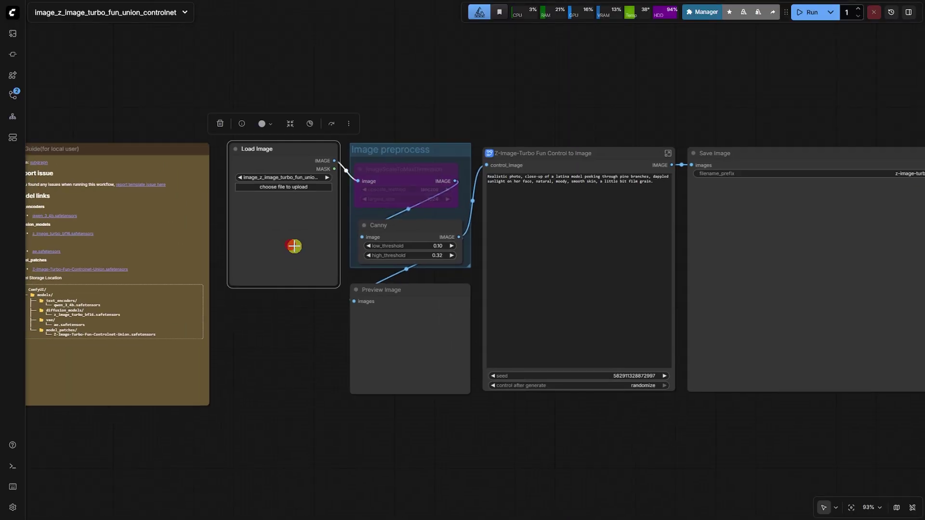
pyautogui.moveTo(174, 129); pyautogui.dragTo(357, 120)
pyautogui.scroll(5, 393, 238)
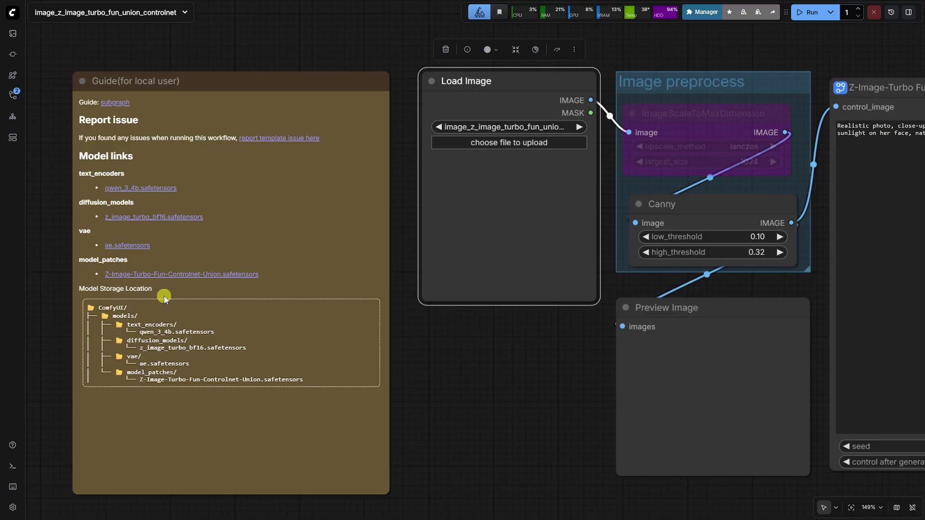
pyautogui.scroll(-4, 67, 256)
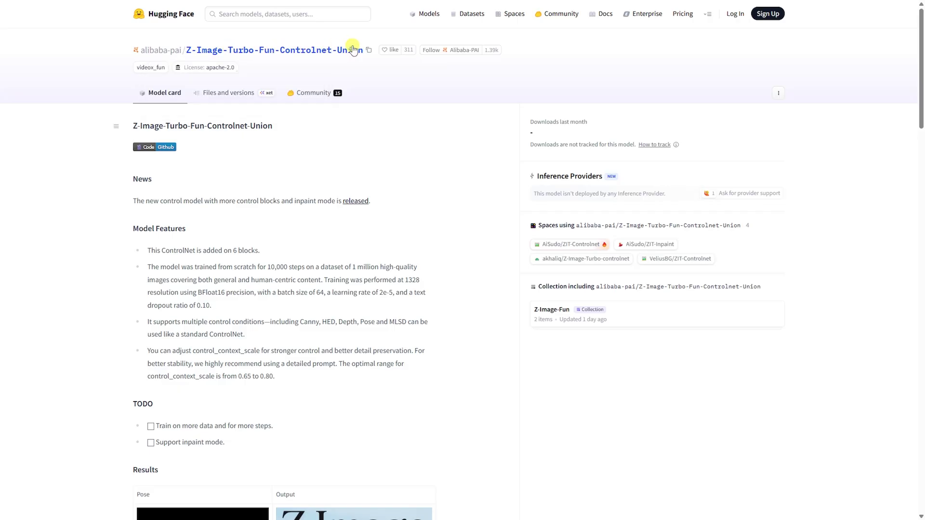
# Scroll the model card past the Pose, Canny, HED and Depth results to the Inference section.
pyautogui.scroll(-1, 346, 174)
pyautogui.scroll(-2, 300, 180)
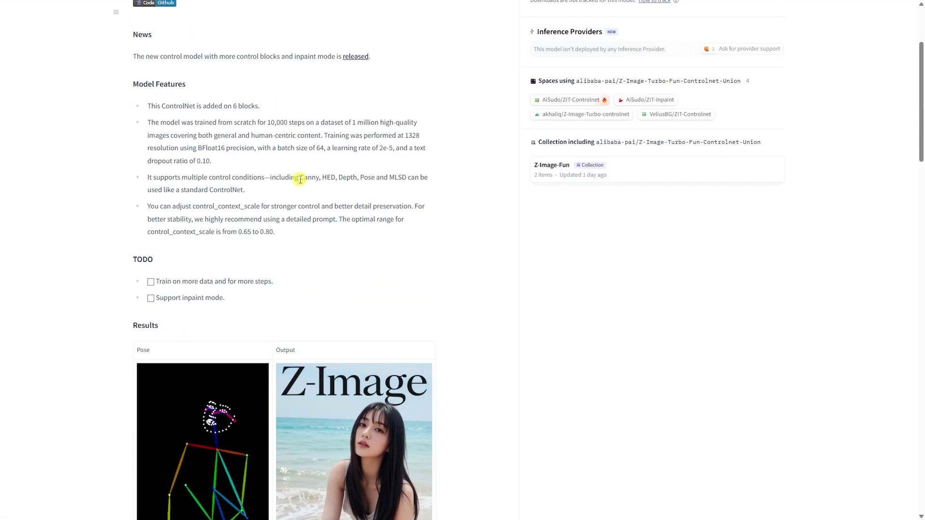
pyautogui.scroll(-10, 599, 218)
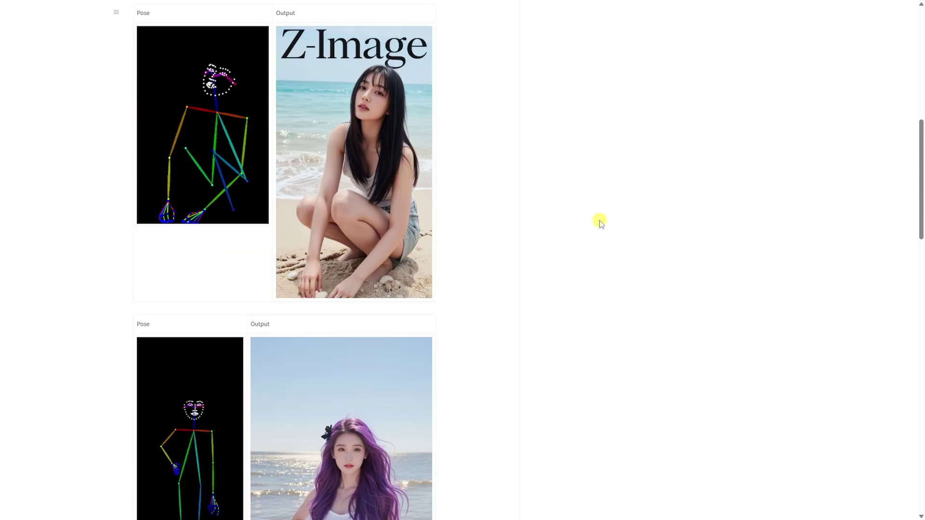
pyautogui.scroll(-8, 380, 266)
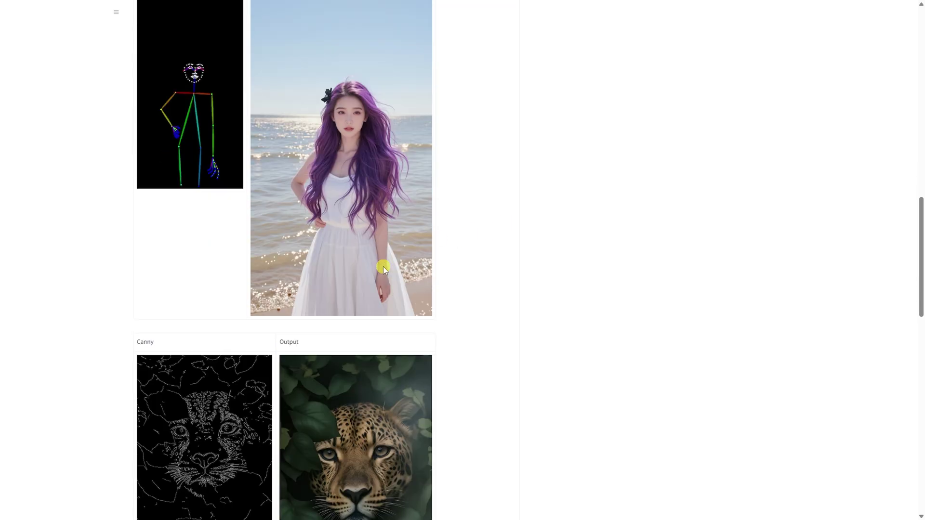
pyautogui.scroll(-9, 393, 308)
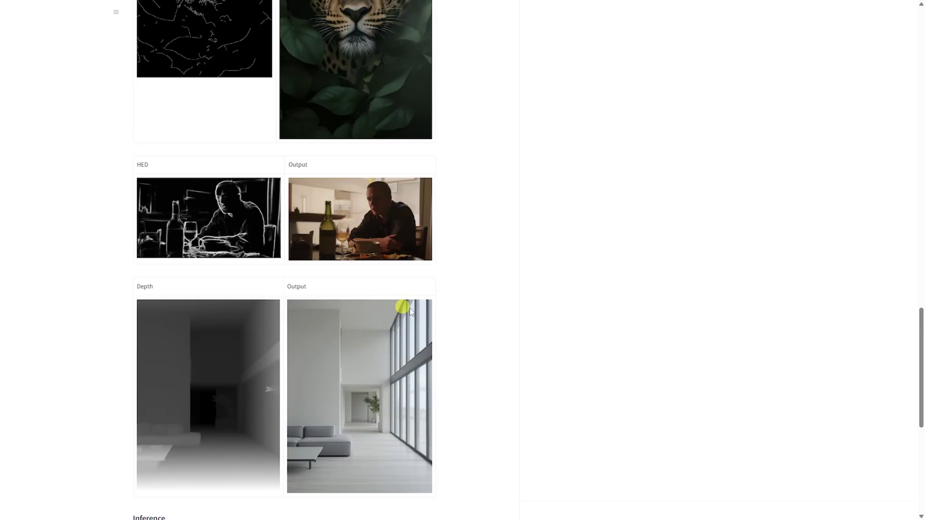
pyautogui.scroll(-2, 464, 316)
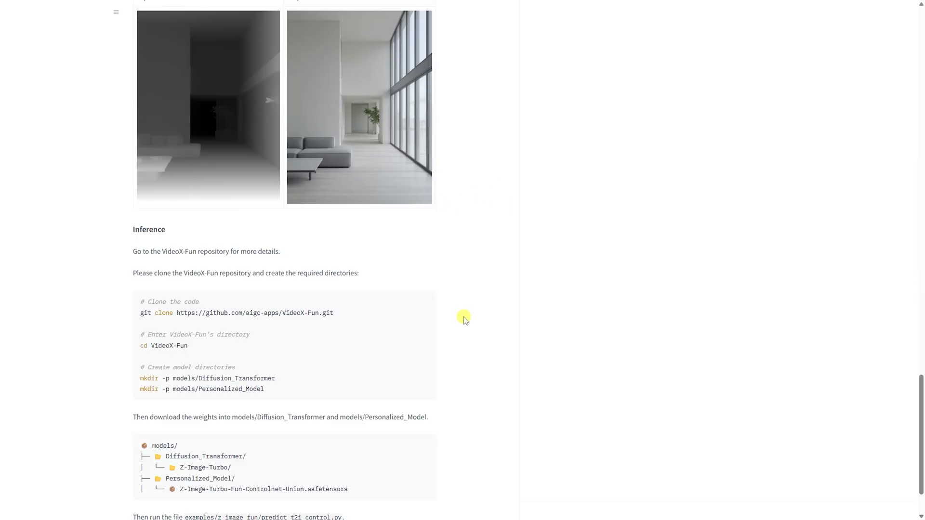
pyautogui.scroll(-2, 465, 319)
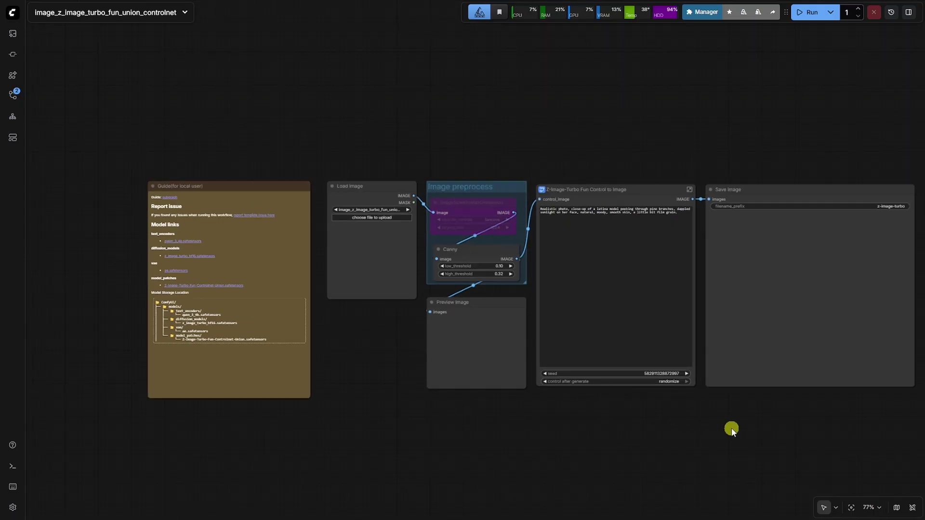
# Inside the Fun Control to Image subgraph, set QwenImageDiffsynthControlnet strength to 0.50.
pyautogui.moveTo(731, 428); pyautogui.dragTo(646, 415)
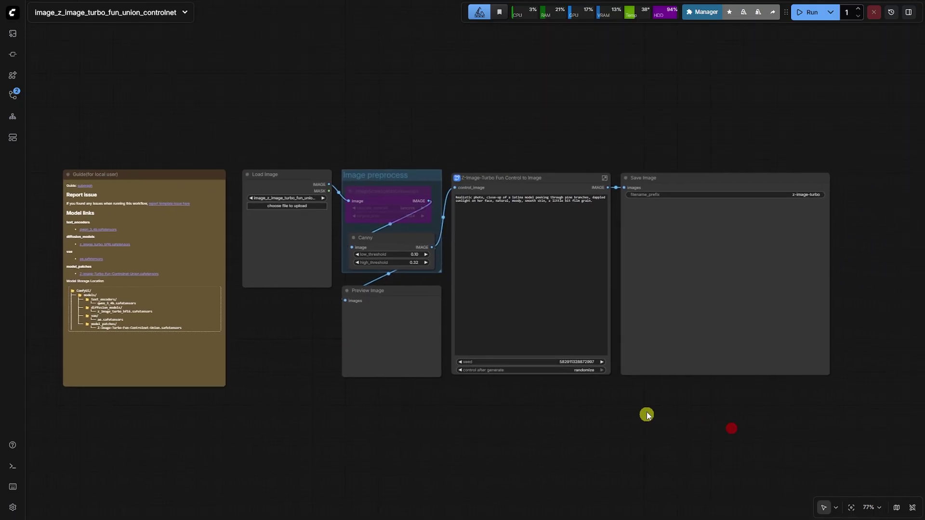
pyautogui.scroll(4, 602, 178)
pyautogui.click(606, 182)
pyautogui.click(606, 182)
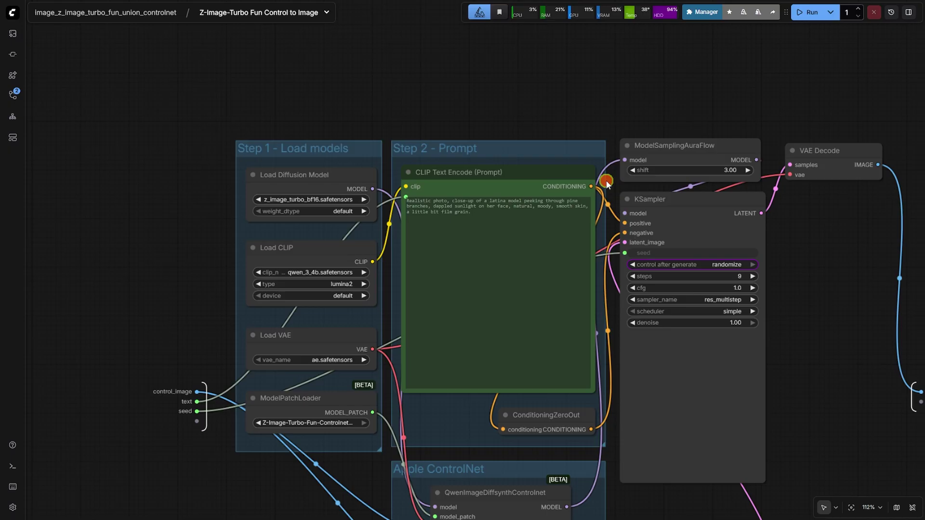
pyautogui.moveTo(792, 478); pyautogui.dragTo(678, 262)
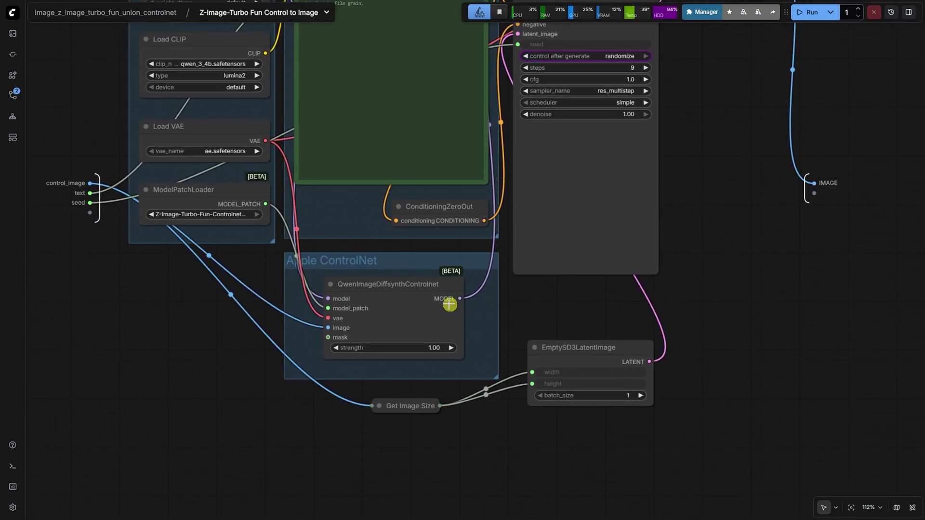
pyautogui.click(421, 289)
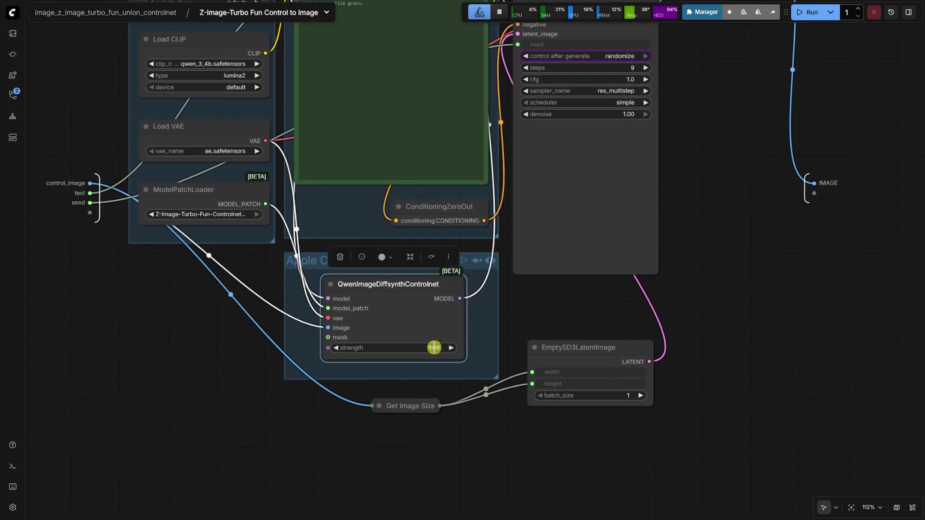
pyautogui.click(434, 347)
pyautogui.press('Return')
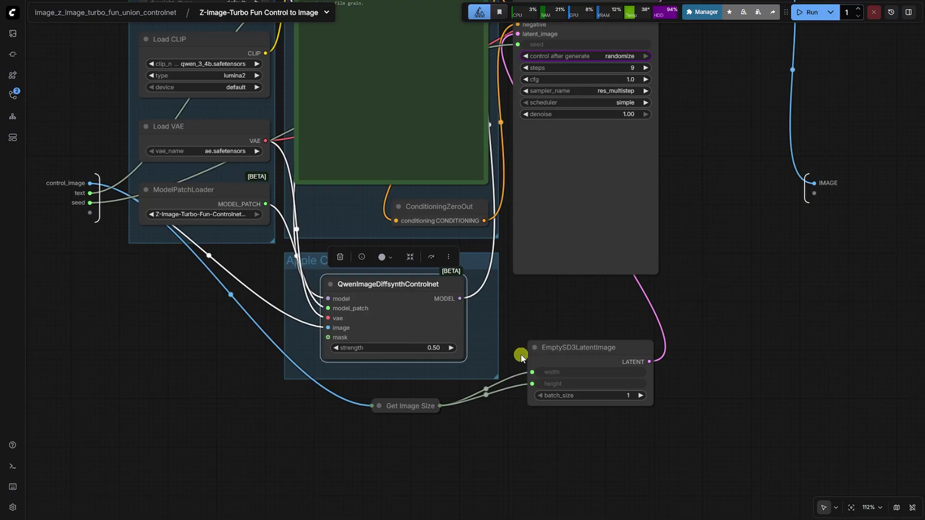
# Set the KSampler steps to 20 and return to the root workflow.
pyautogui.moveTo(742, 180); pyautogui.dragTo(698, 266)
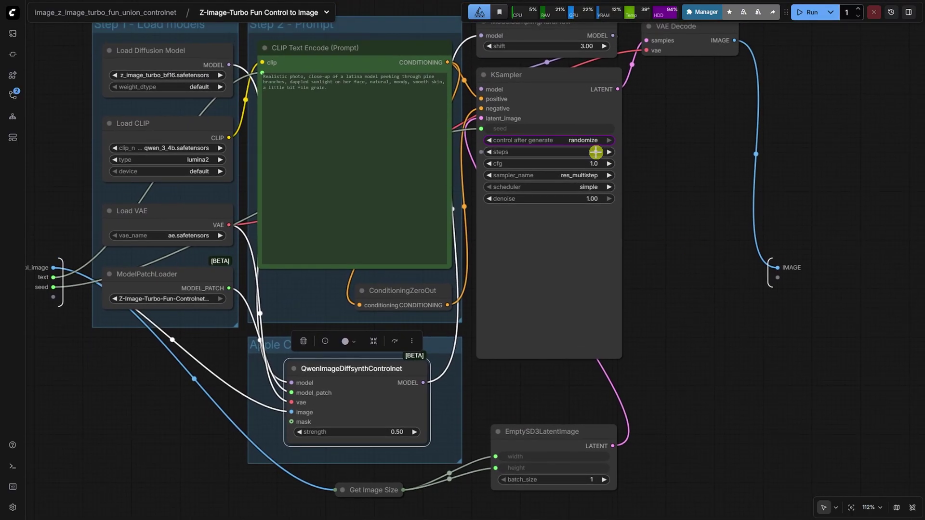
pyautogui.click(596, 152)
pyautogui.write('20')
pyautogui.press('Return')
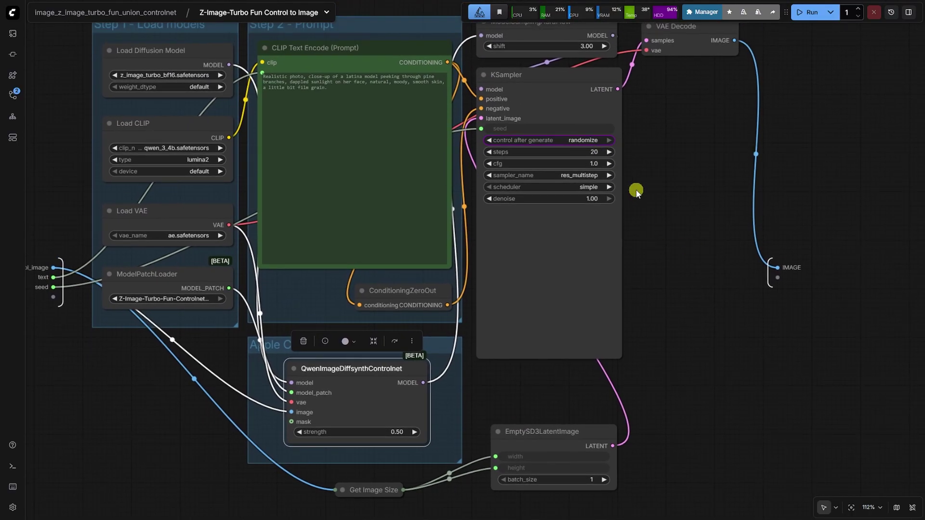
pyautogui.moveTo(636, 191); pyautogui.dragTo(681, 281)
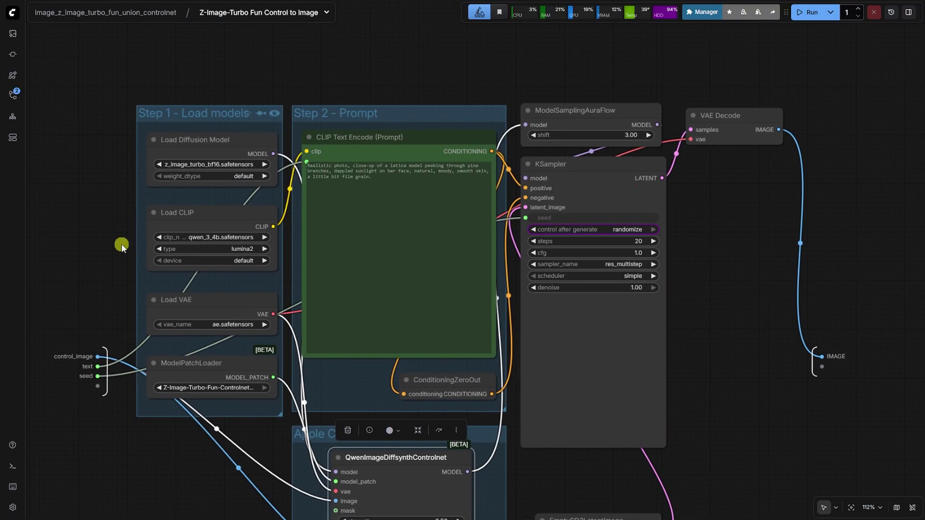
pyautogui.click(47, 14)
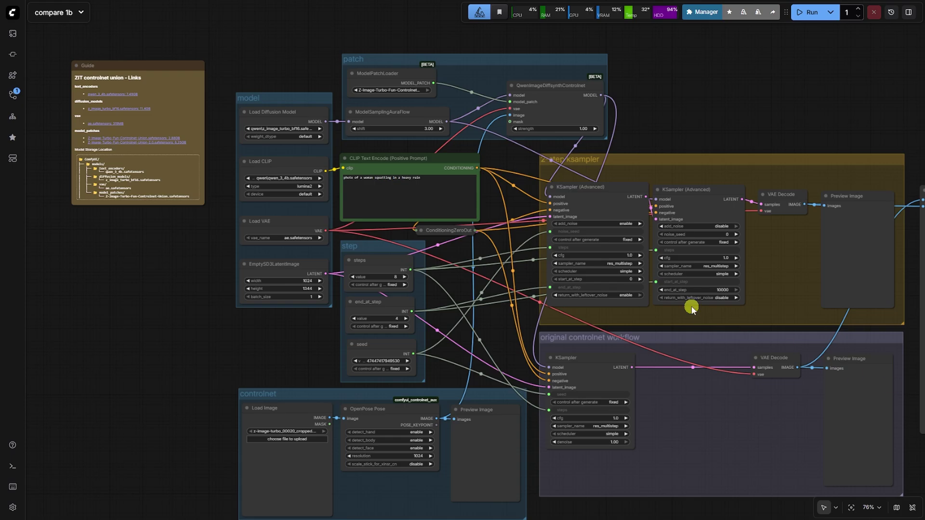
# Inspect both KSampler (Advanced) nodes in the 2 step ksampler group, then view the Guide note.
pyautogui.scroll(3, 636, 159)
pyautogui.scroll(2, 622, 123)
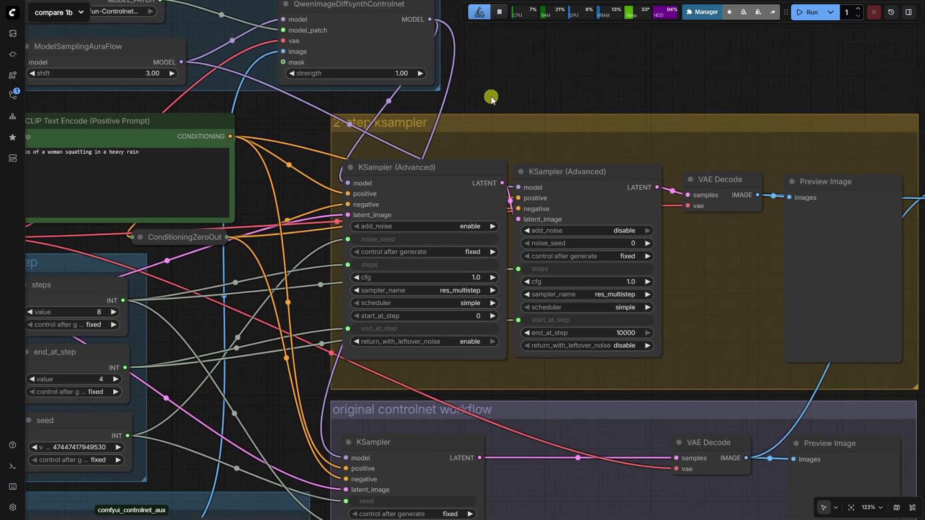
pyautogui.click(441, 167)
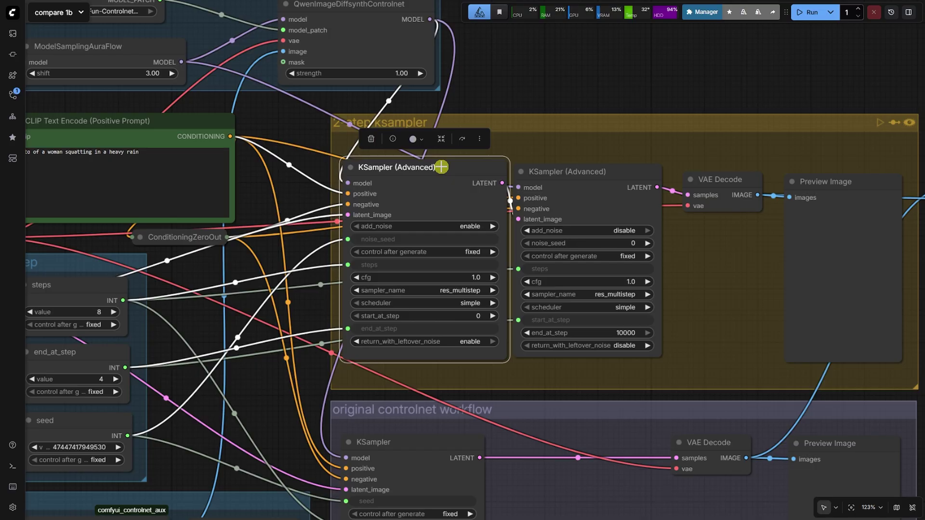
pyautogui.click(565, 173)
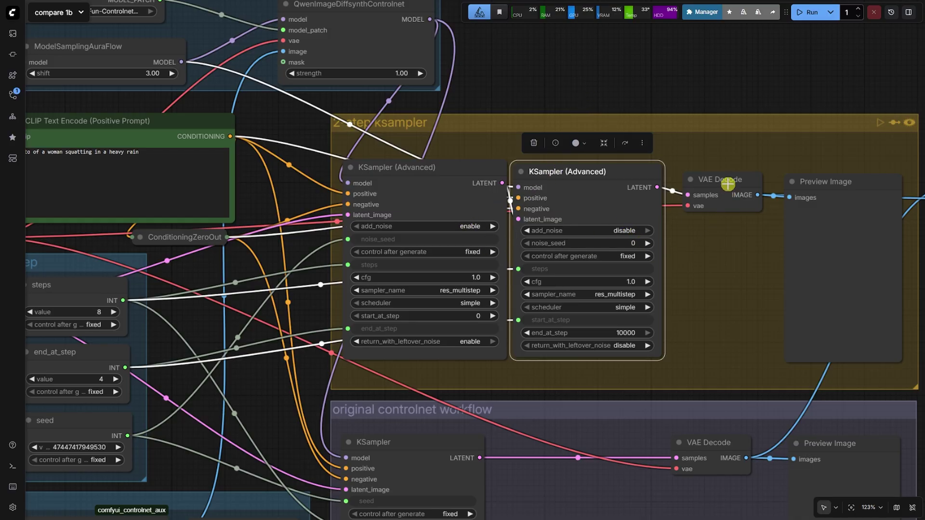
pyautogui.scroll(-4, 727, 186)
pyautogui.moveTo(146, 357); pyautogui.dragTo(343, 365)
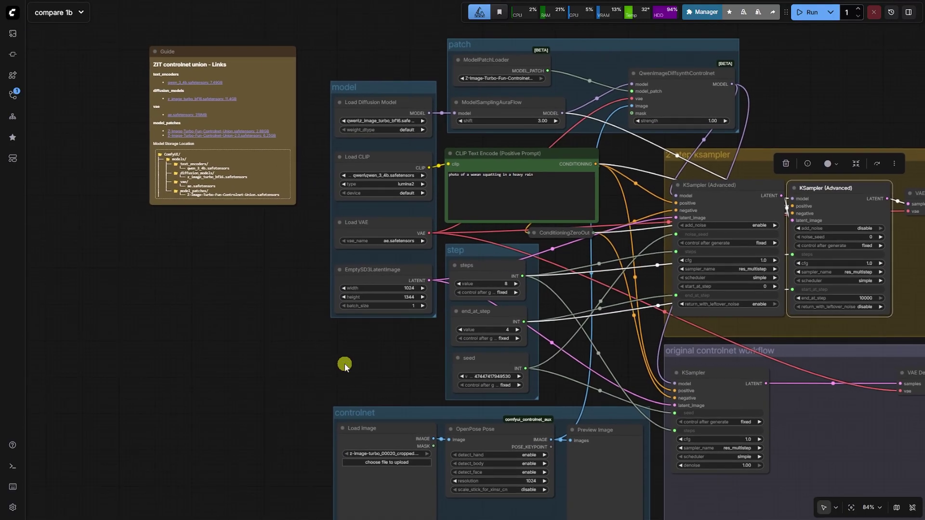
pyautogui.scroll(10, 117, 74)
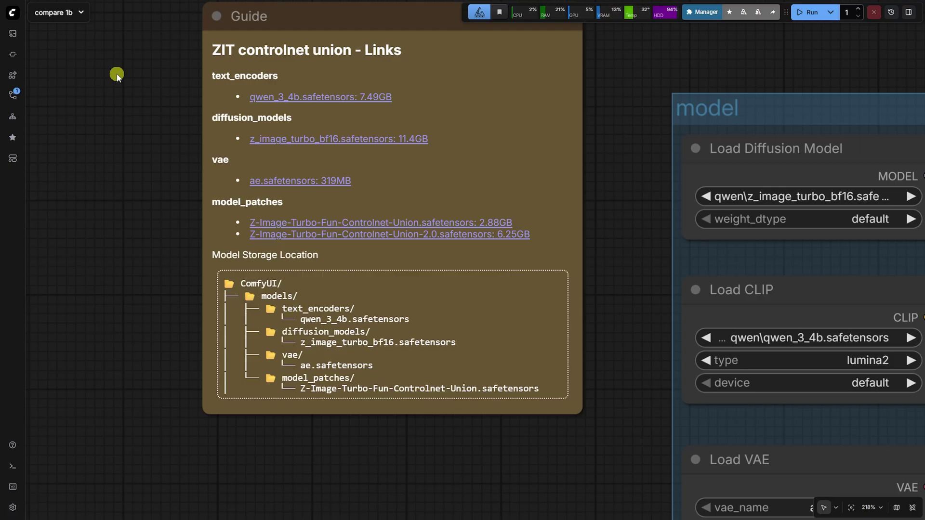
pyautogui.moveTo(161, 86); pyautogui.dragTo(210, 163)
pyautogui.scroll(-2, 176, 186)
pyautogui.scroll(1, 210, 165)
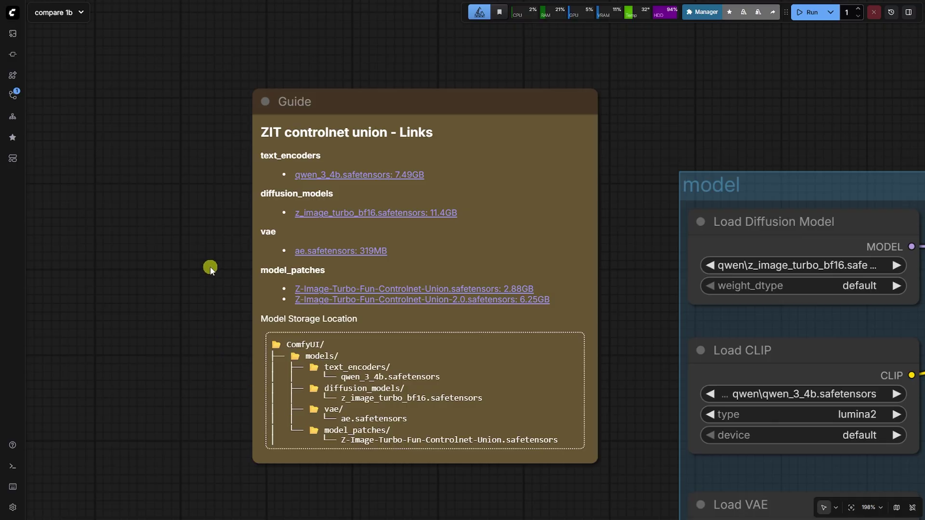
# Load a night street photo into the Load Image node.
pyautogui.scroll(-4, 209, 268)
pyautogui.scroll(-3, 210, 268)
pyautogui.scroll(-8, 330, 409)
pyautogui.hscroll(5, 283, 270)
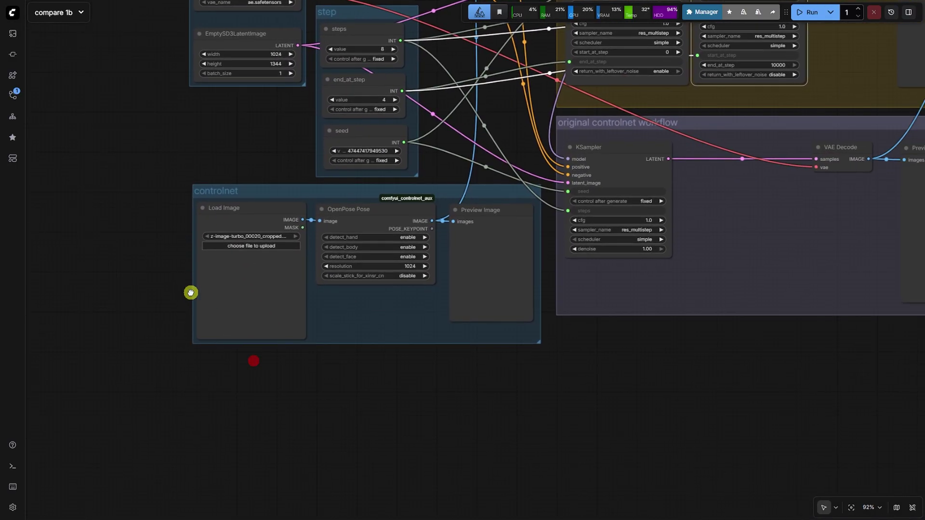
pyautogui.scroll(3, 191, 293)
pyautogui.moveTo(191, 293); pyautogui.dragTo(212, 289)
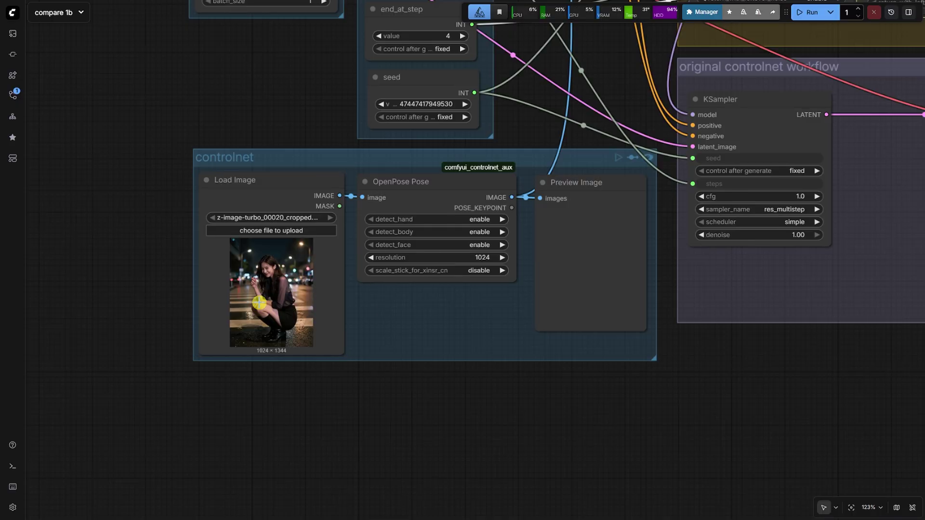
# Run only the OpenPose preview branch to extract the pose skeleton.
pyautogui.scroll(12, 162, 285)
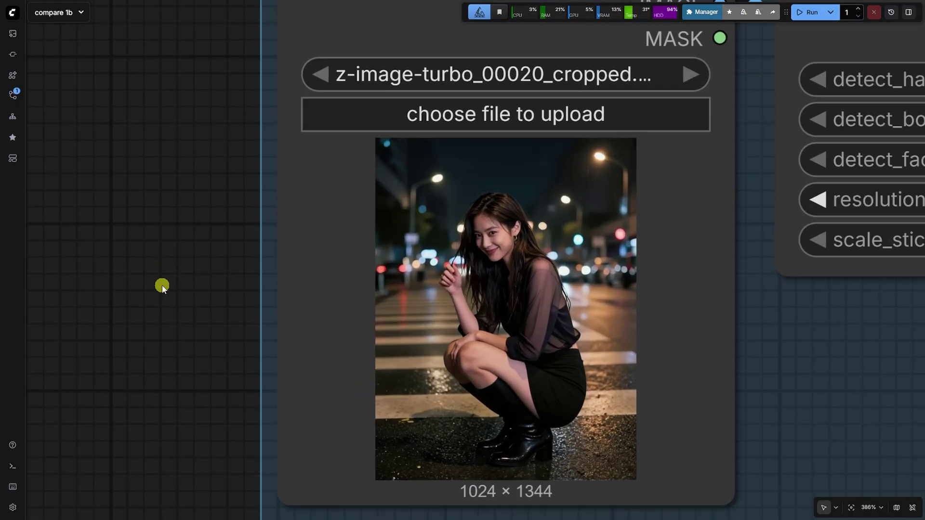
pyautogui.scroll(-10, 72, 291)
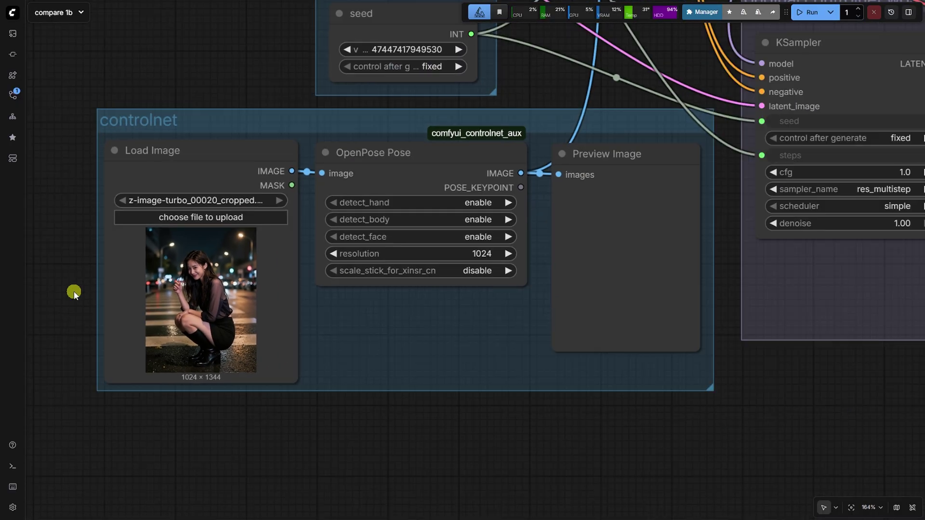
pyautogui.click(371, 171)
pyautogui.click(580, 169)
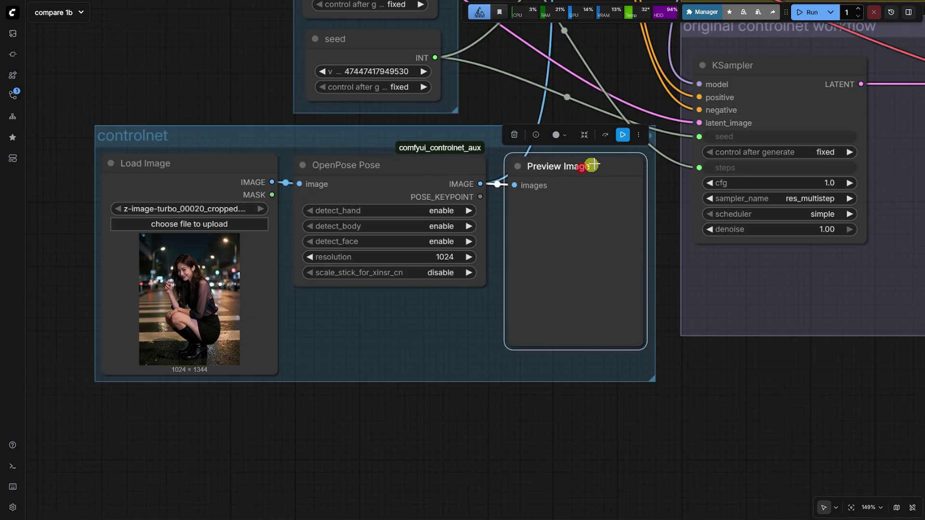
pyautogui.click(622, 137)
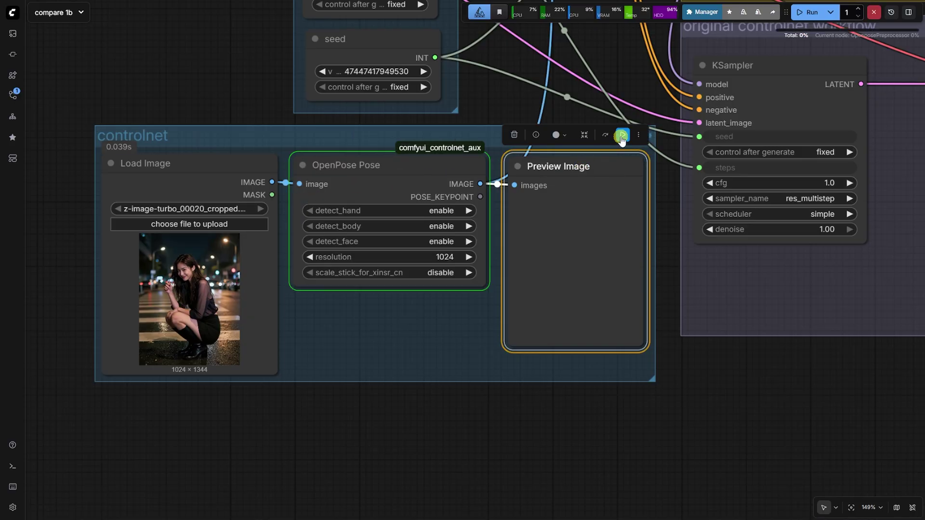
pyautogui.scroll(8, 628, 345)
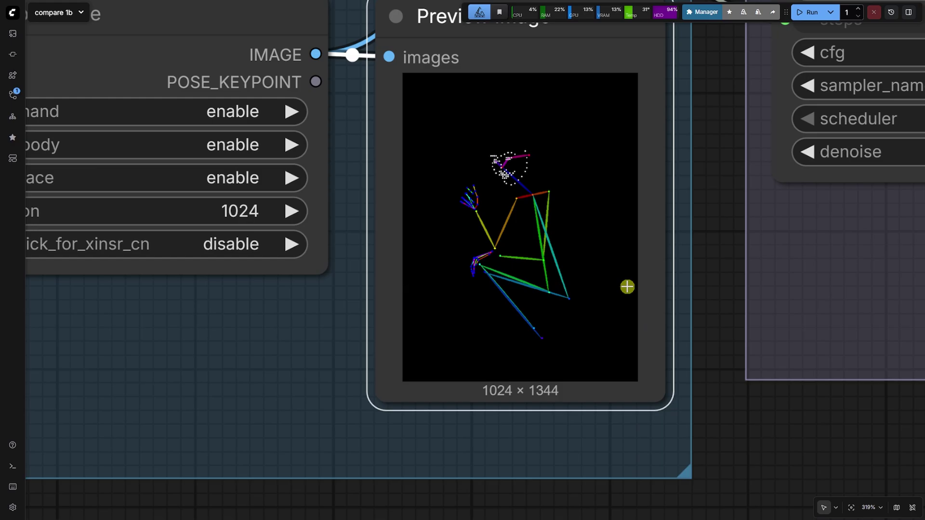
pyautogui.scroll(-8, 324, 334)
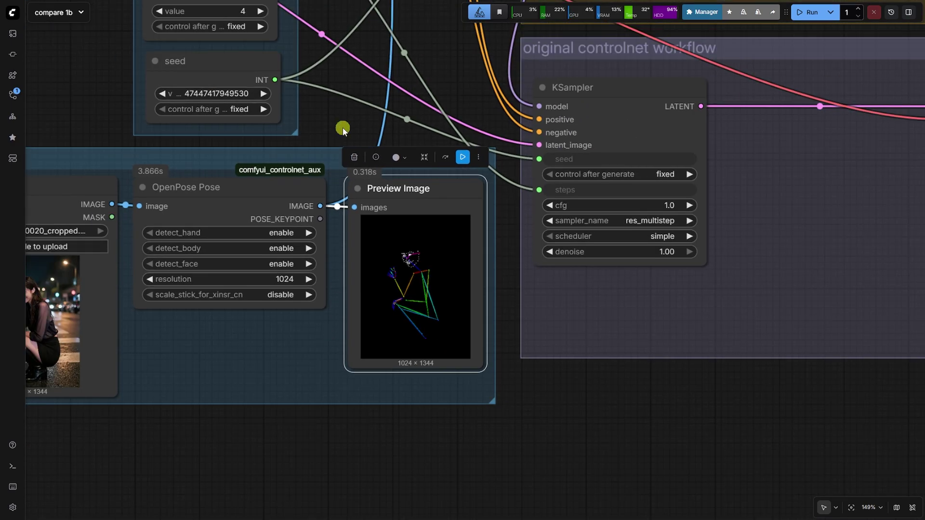
pyautogui.moveTo(343, 129); pyautogui.dragTo(369, 518)
pyautogui.click(292, 131)
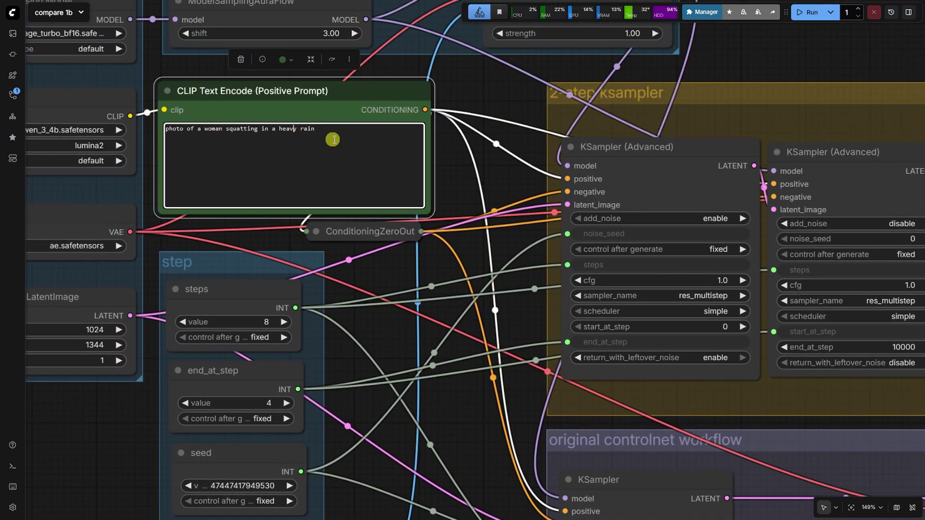
pyautogui.click(388, 229)
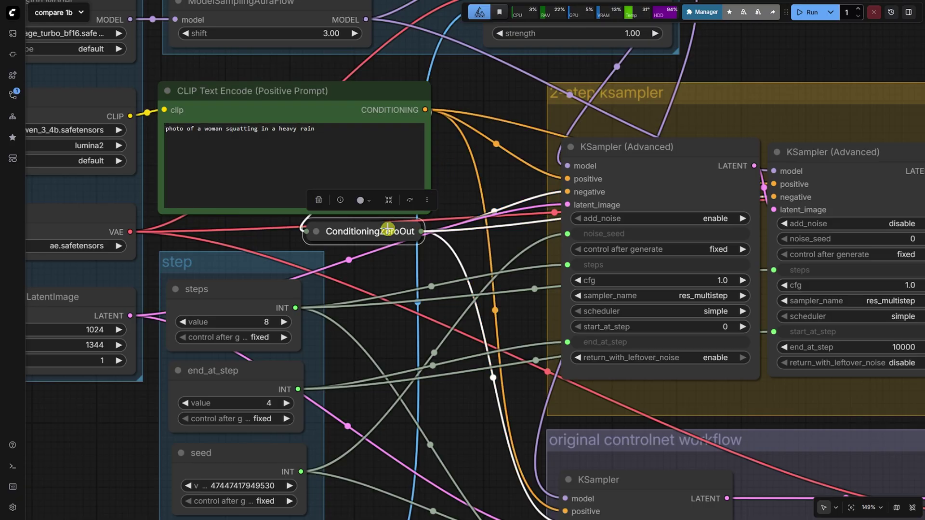
pyautogui.scroll(-4, 388, 228)
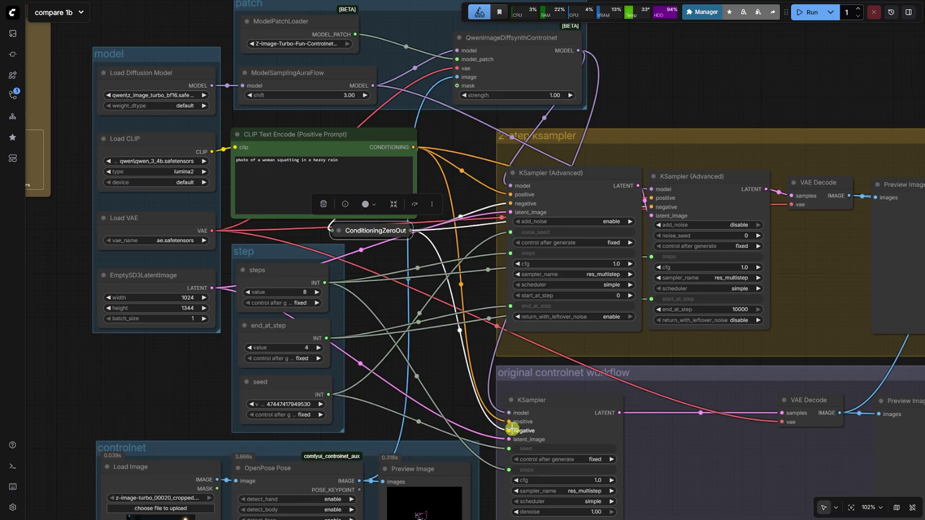
pyautogui.moveTo(450, 371); pyautogui.dragTo(369, 288)
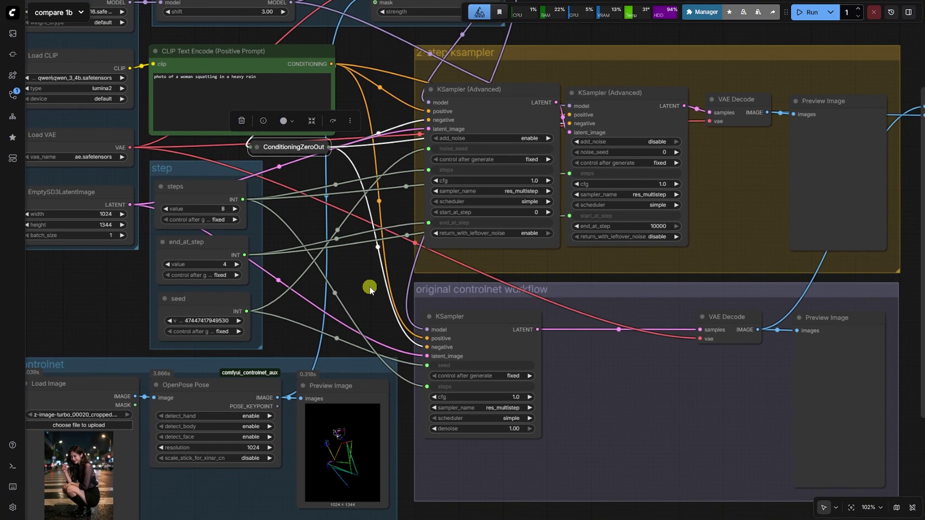
pyautogui.click(211, 189)
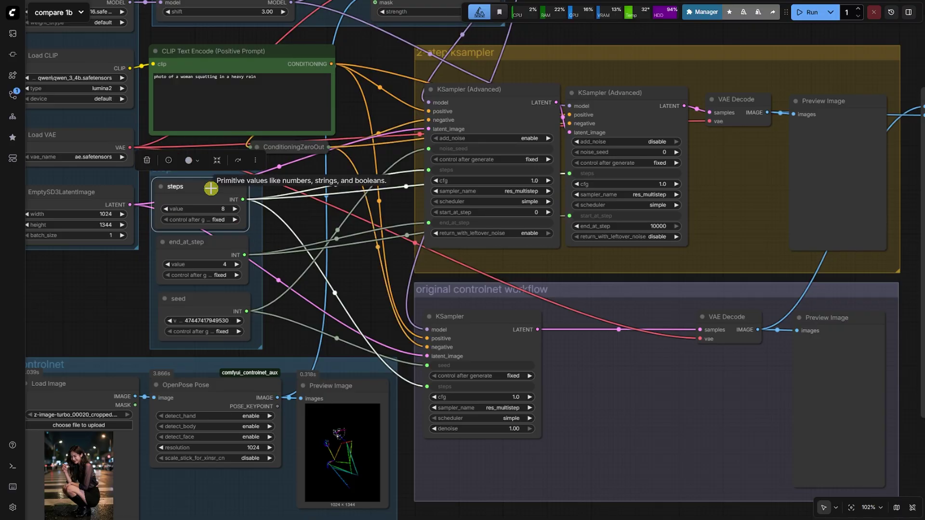
pyautogui.scroll(3, 137, 264)
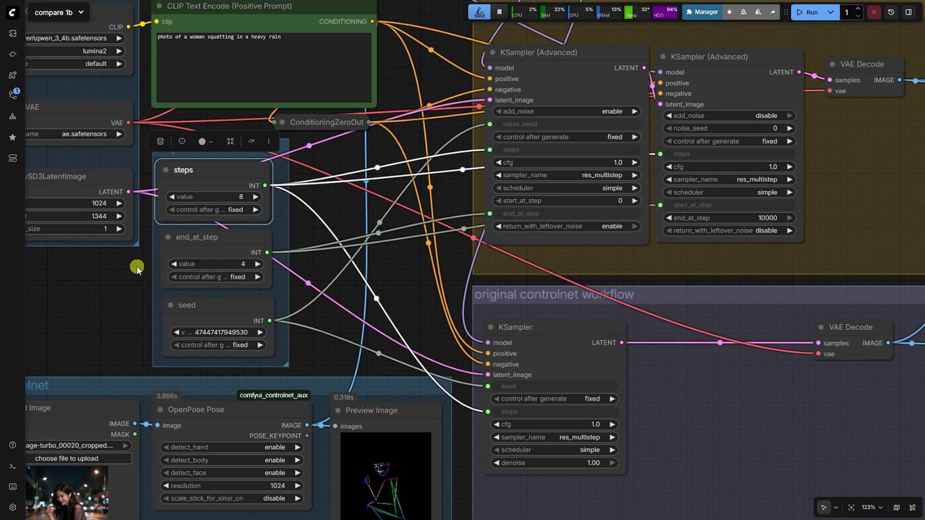
pyautogui.click(207, 236)
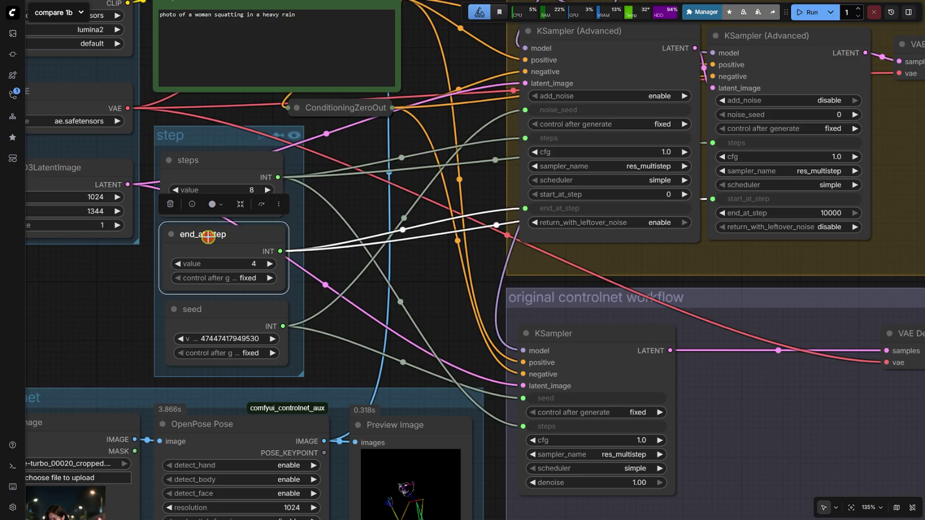
pyautogui.click(137, 306)
pyautogui.scroll(-4, 134, 304)
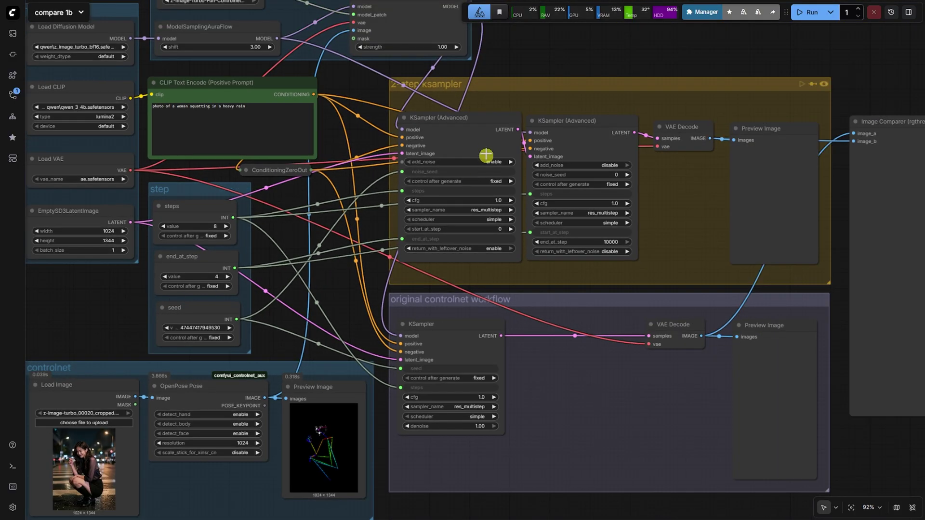
pyautogui.click(481, 120)
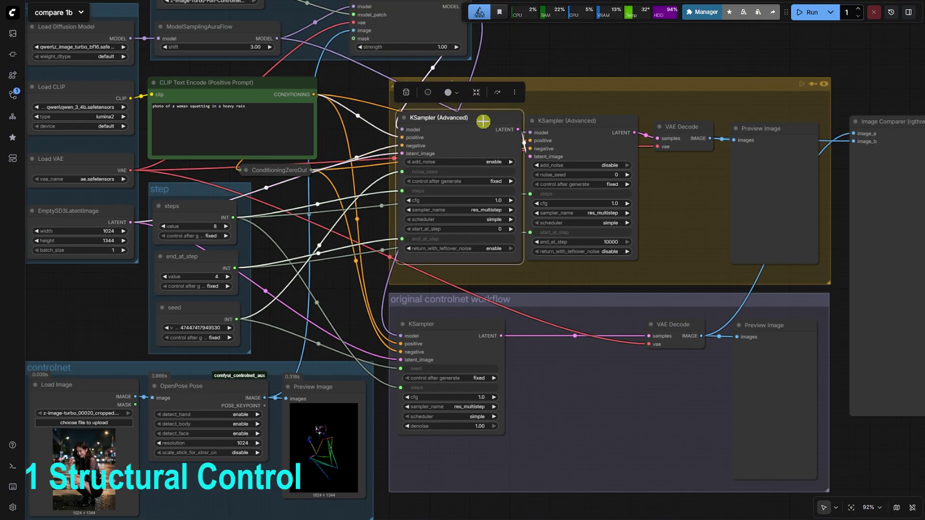
pyautogui.scroll(5, 594, 138)
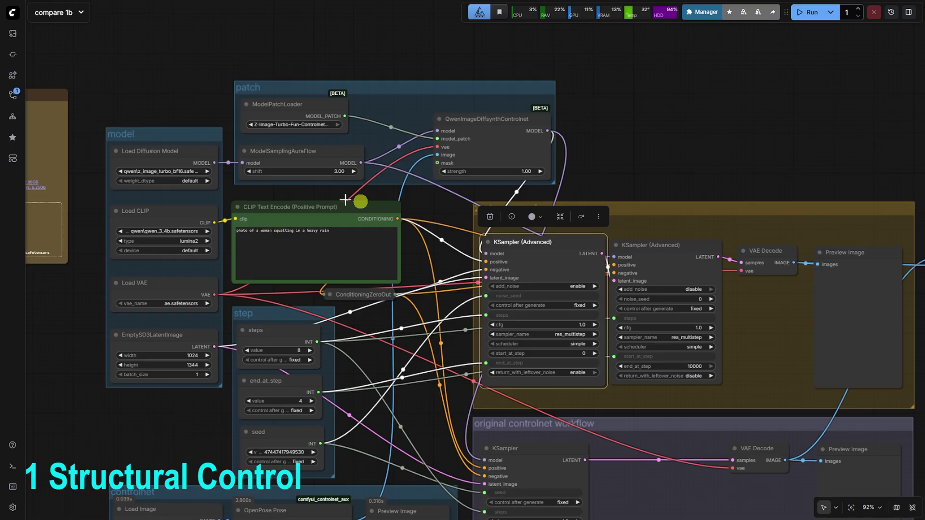
pyautogui.click(182, 149)
pyautogui.scroll(3, 182, 148)
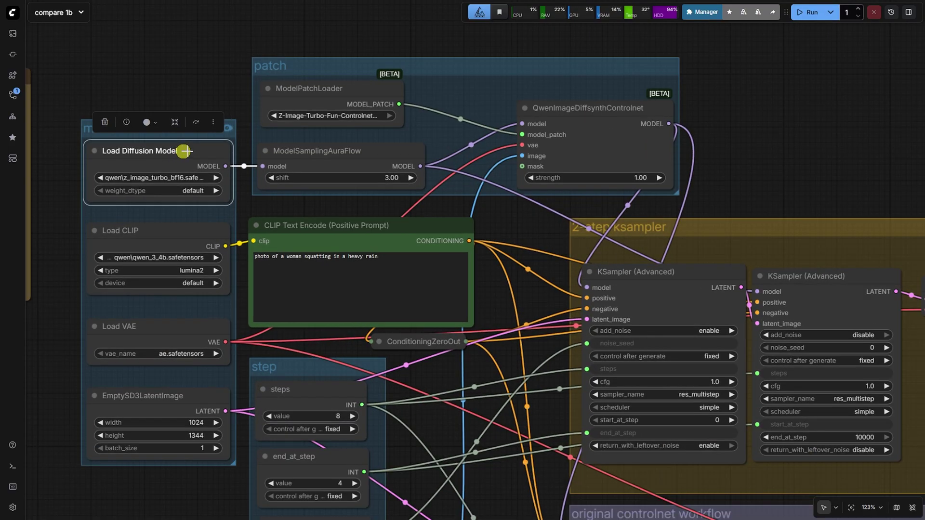
pyautogui.click(301, 149)
pyautogui.click(558, 116)
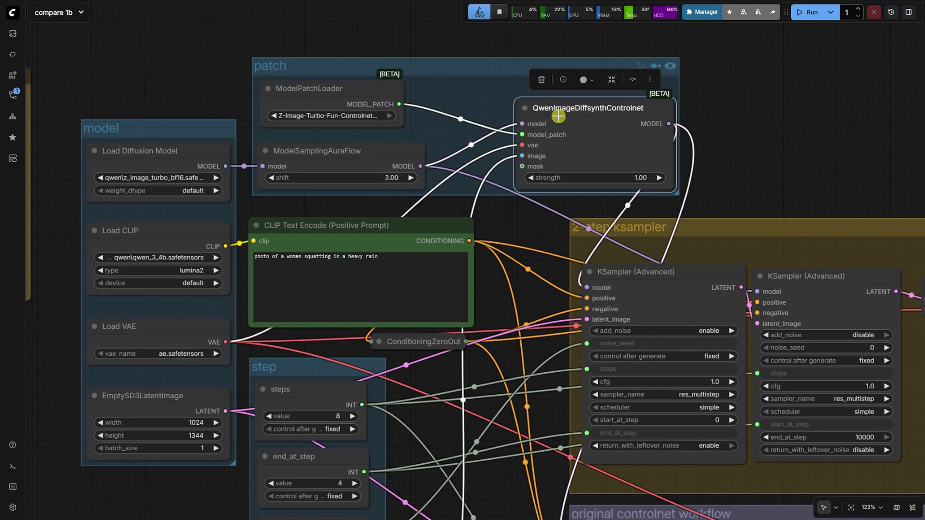
pyautogui.moveTo(718, 124); pyautogui.dragTo(599, 96)
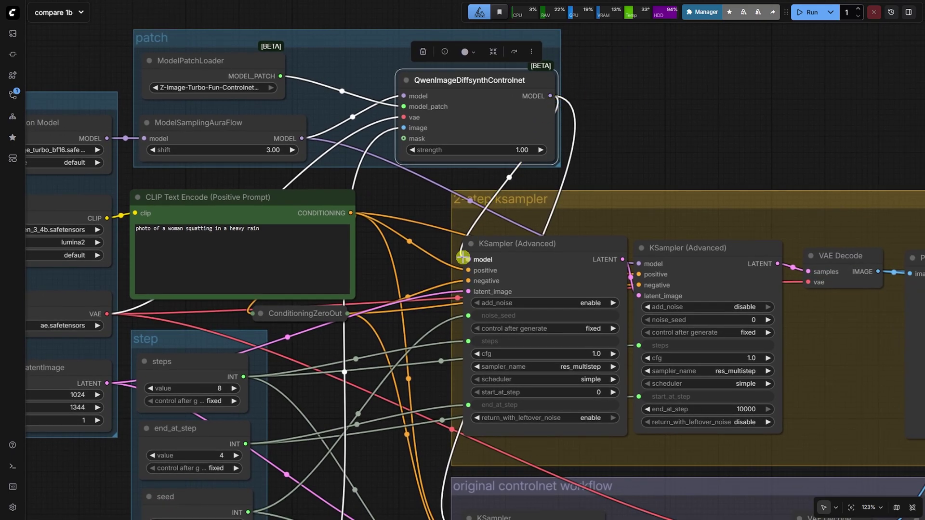
pyautogui.moveTo(419, 291); pyautogui.dragTo(405, 107)
pyautogui.click(186, 187)
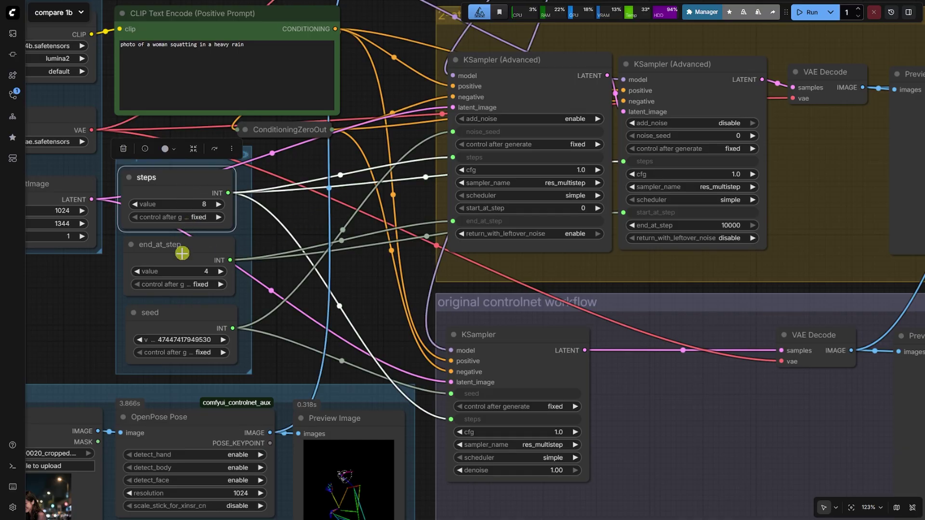
pyautogui.click(182, 254)
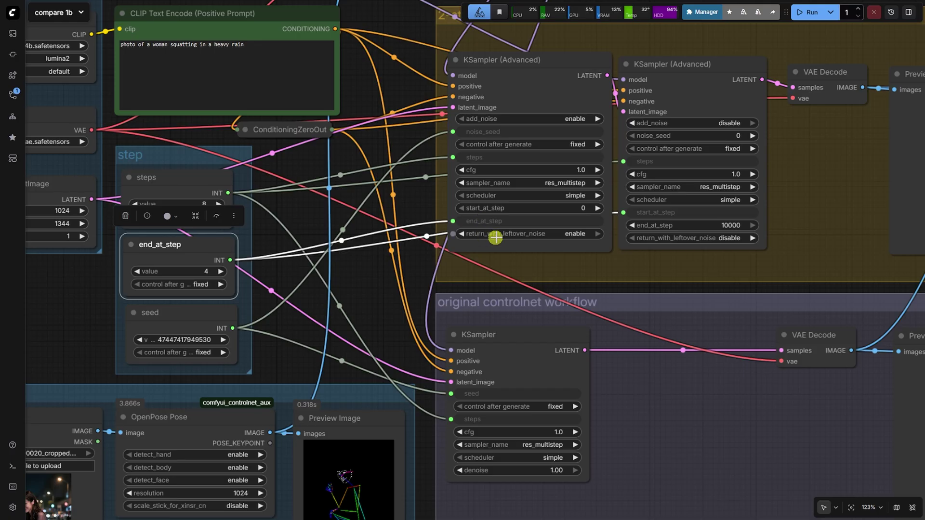
pyautogui.click(575, 235)
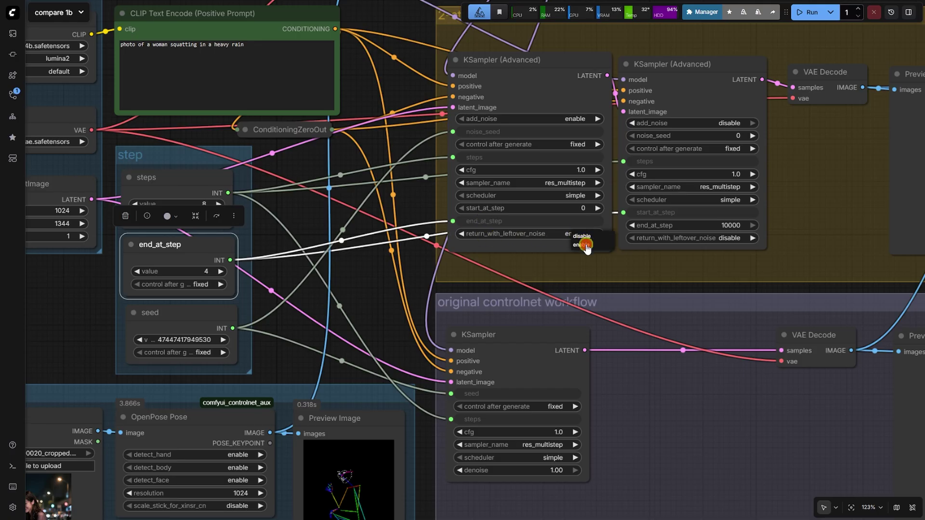
pyautogui.click(584, 245)
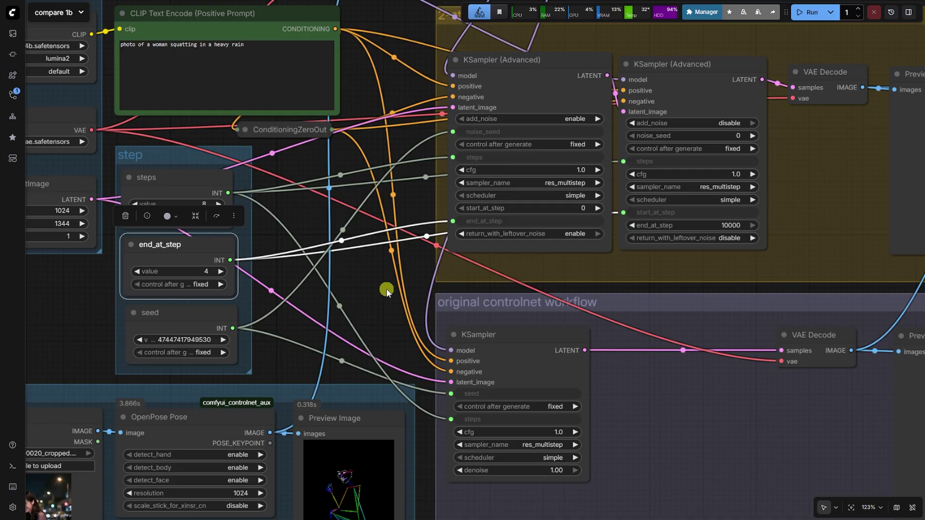
pyautogui.moveTo(384, 289); pyautogui.dragTo(236, 373)
pyautogui.scroll(-2, 235, 373)
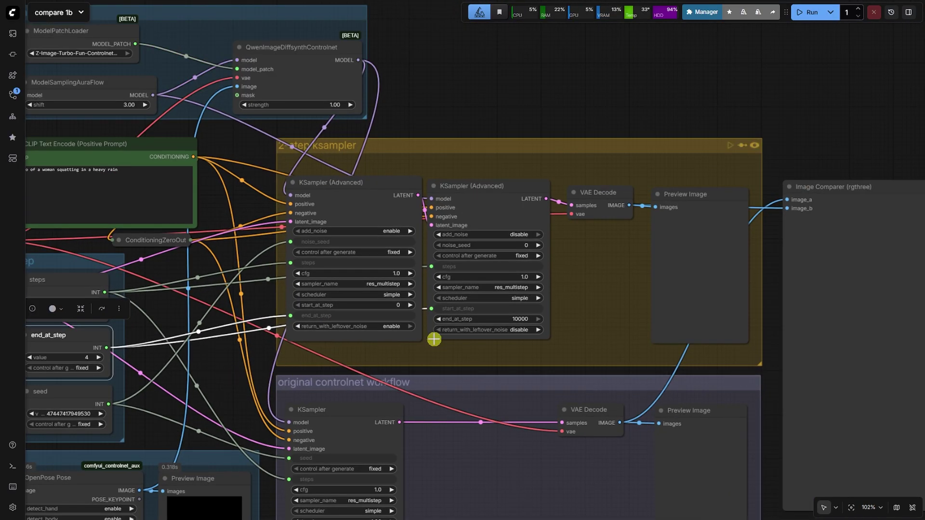
# Connect the ModelSamplingAuraFlow model output to the second KSampler (Advanced).
pyautogui.click(415, 184)
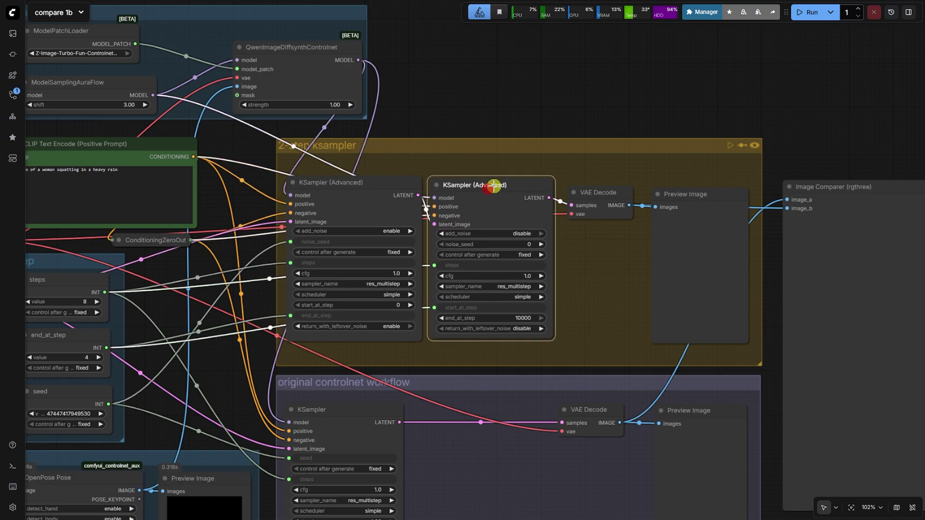
pyautogui.moveTo(493, 185); pyautogui.dragTo(496, 185)
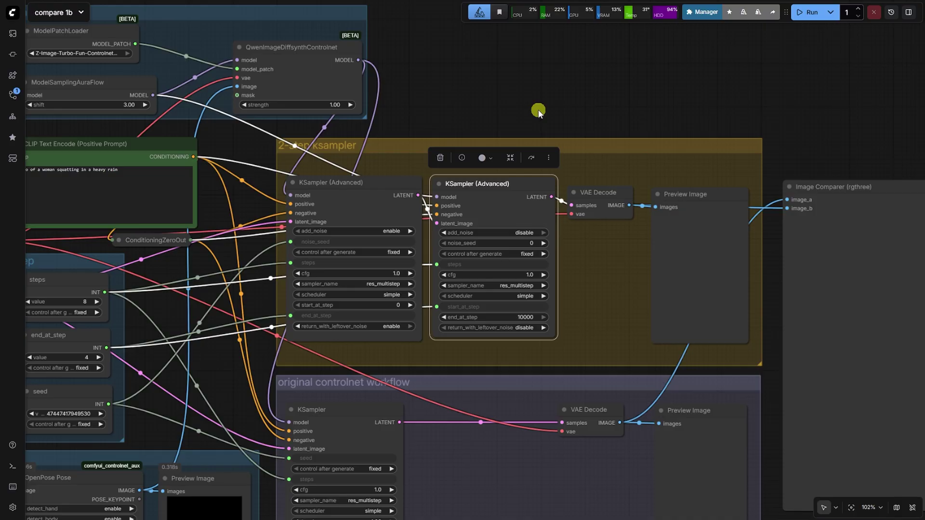
pyautogui.moveTo(420, 111); pyautogui.dragTo(596, 108)
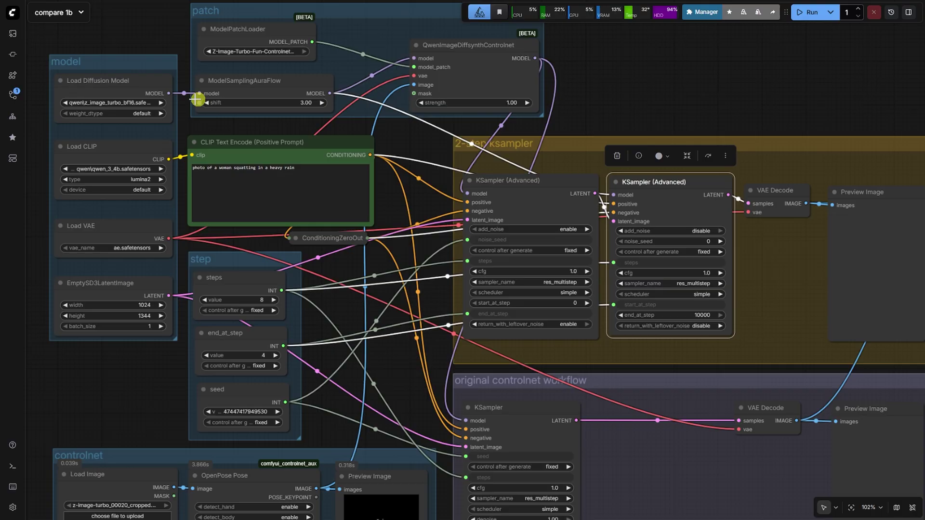
pyautogui.click(155, 86)
pyautogui.click(239, 83)
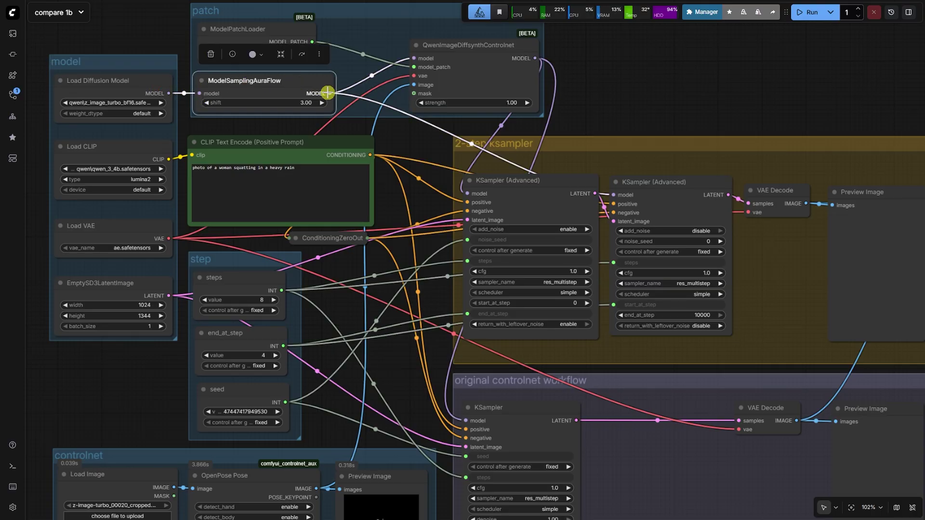
pyautogui.moveTo(333, 96); pyautogui.dragTo(615, 197)
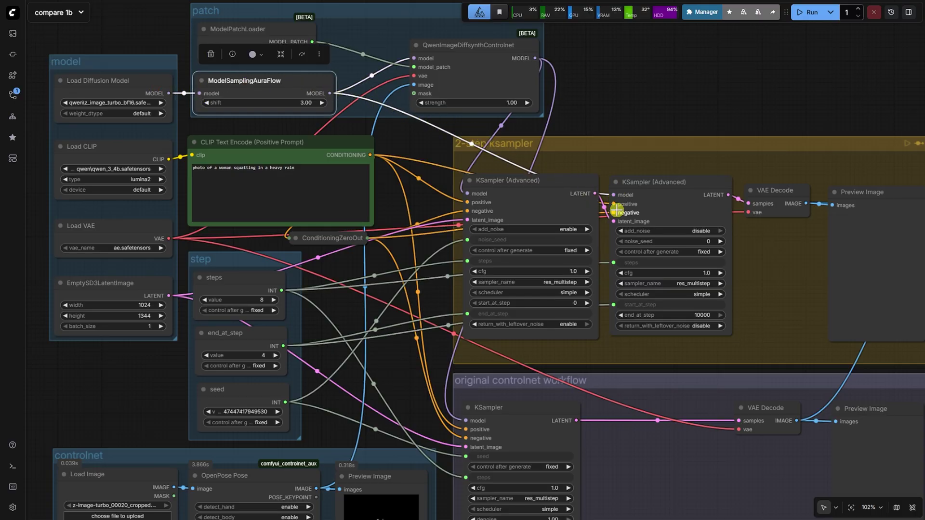
# Check the steps and end_at_step links, then the two-step VAE Decode and Preview Image.
pyautogui.click(251, 283)
pyautogui.click(249, 336)
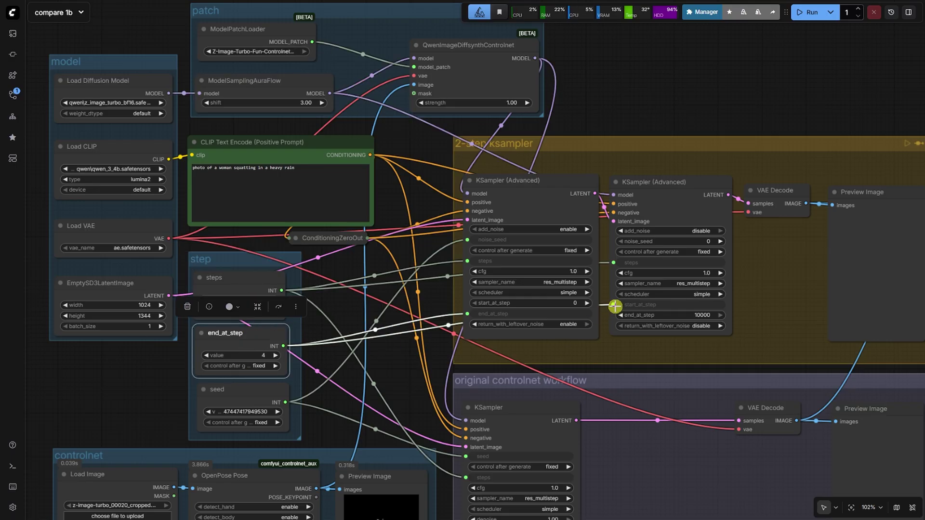
pyautogui.scroll(4, 759, 330)
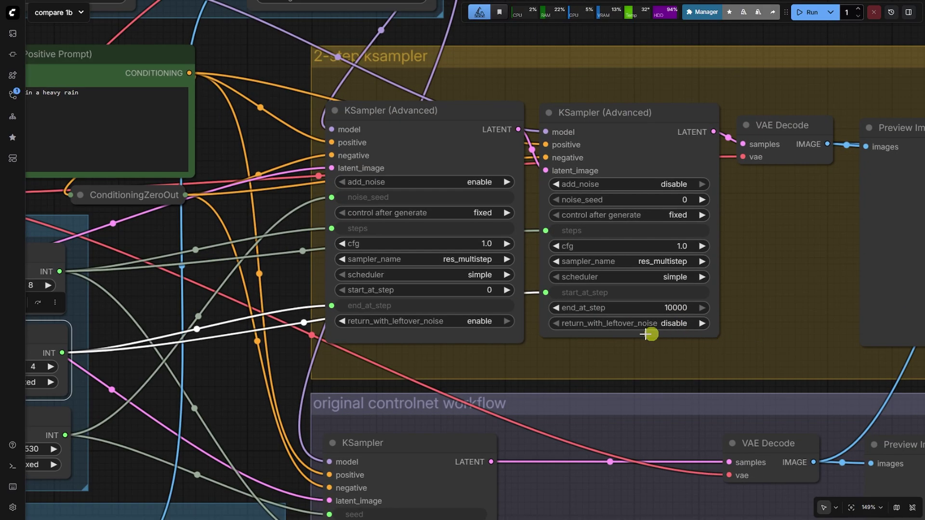
pyautogui.scroll(-4, 504, 356)
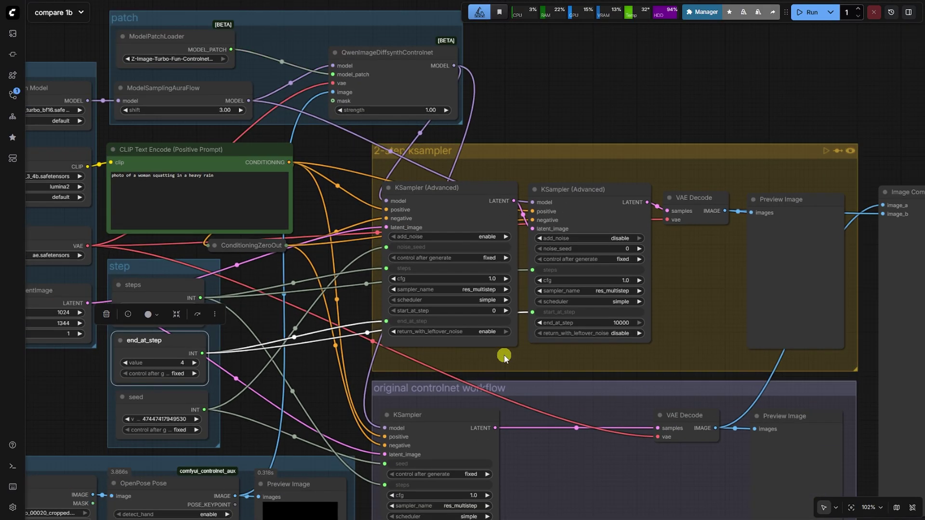
pyautogui.click(701, 195)
pyautogui.click(781, 200)
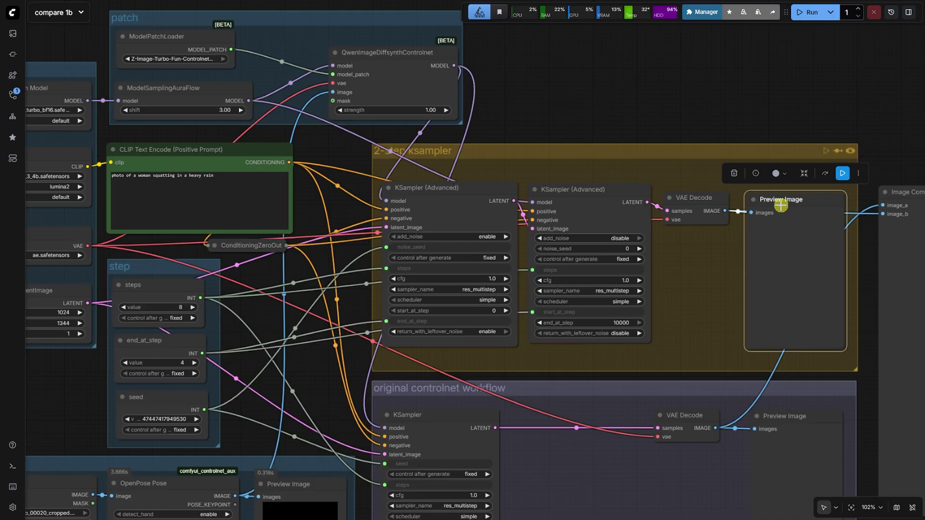
# Queue the workflow so both branches generate.
pyautogui.scroll(-4, 605, 127)
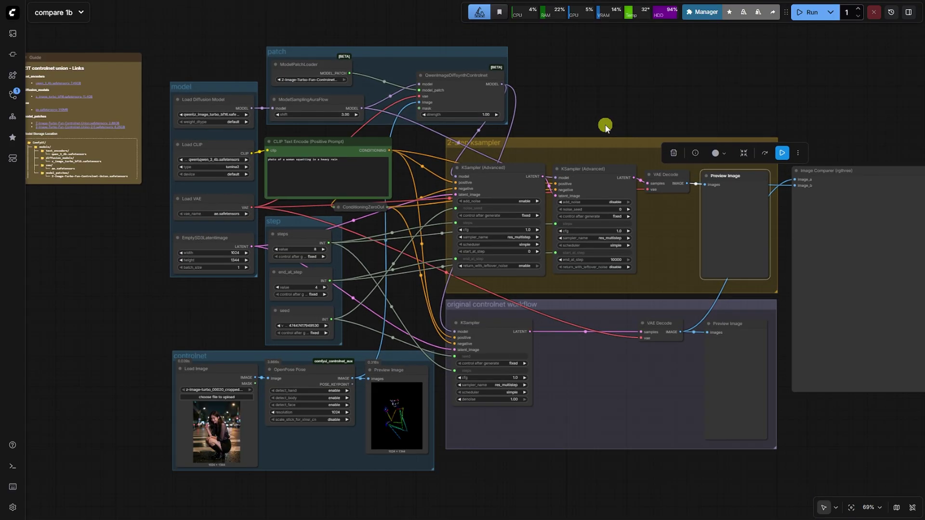
pyautogui.scroll(4, 734, 308)
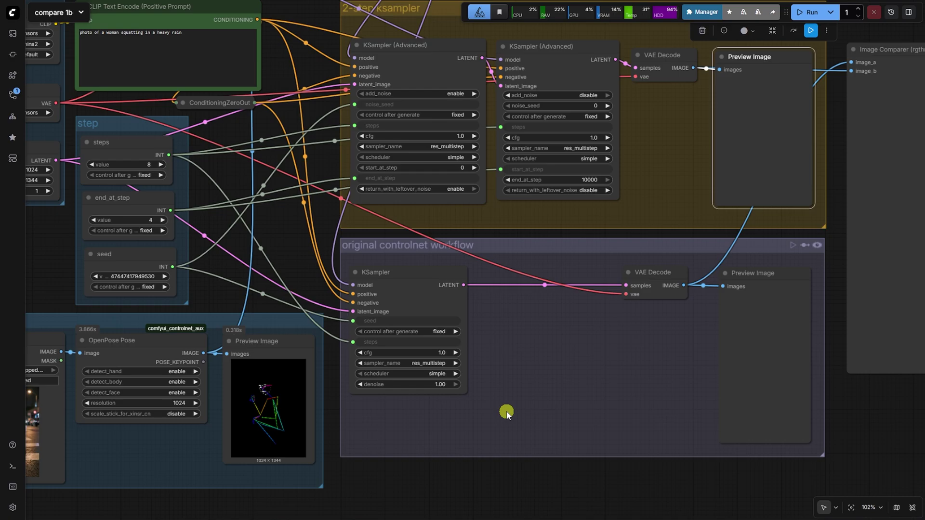
pyautogui.click(805, 14)
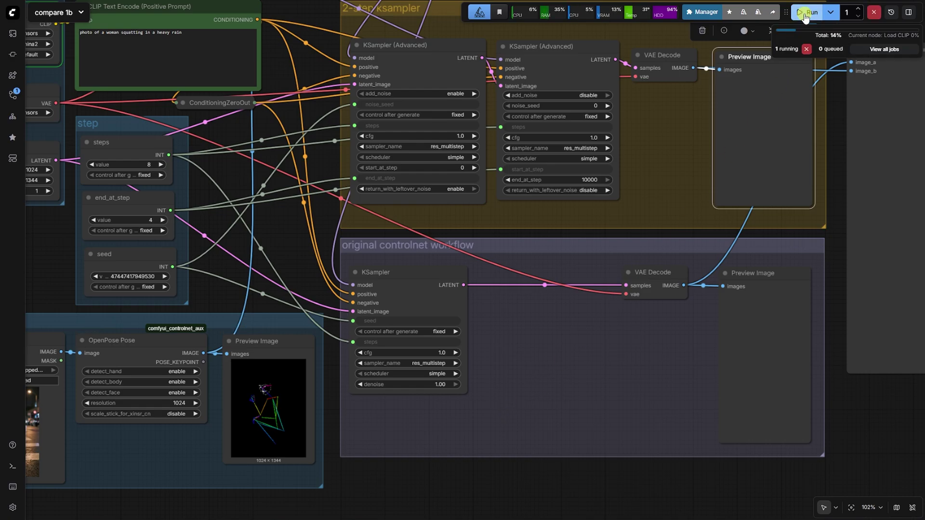
# Inspect the original group's single KSampler and the shared steps node.
pyautogui.click(378, 250)
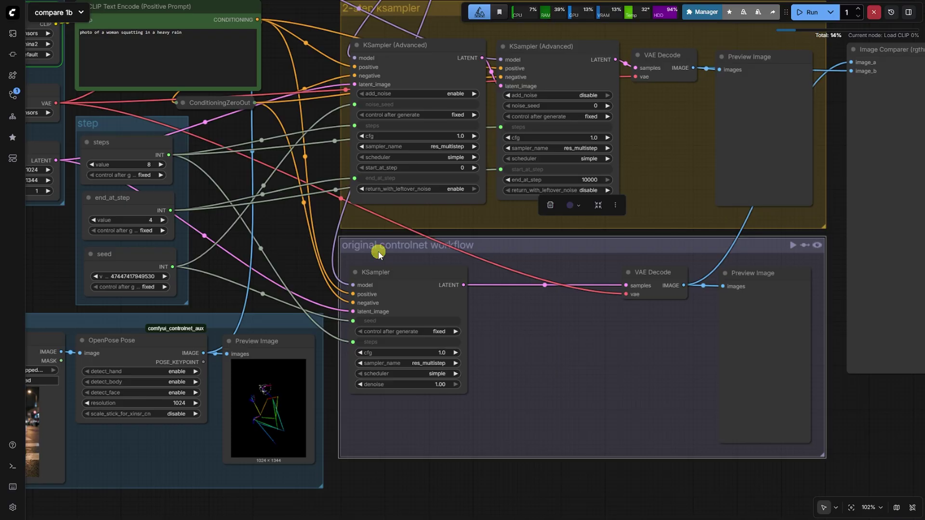
pyautogui.click(413, 276)
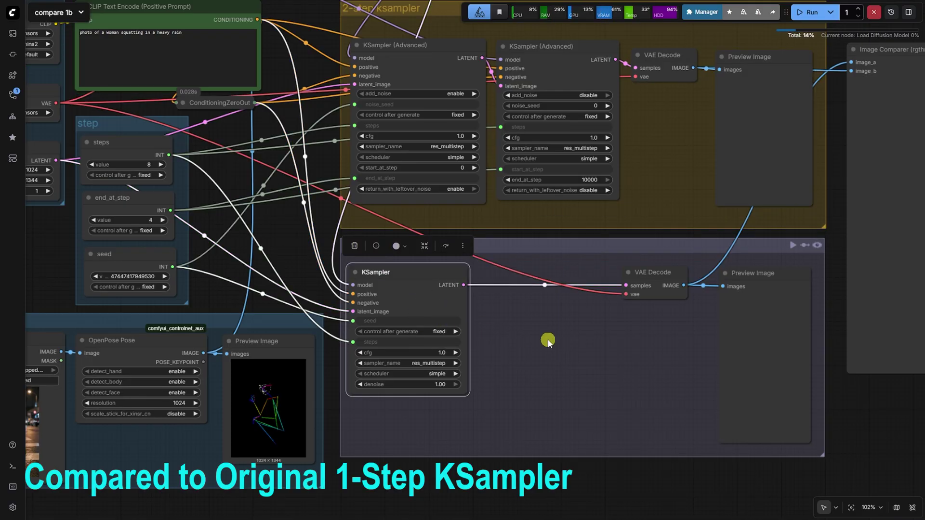
pyautogui.scroll(-3, 548, 340)
pyautogui.click(244, 195)
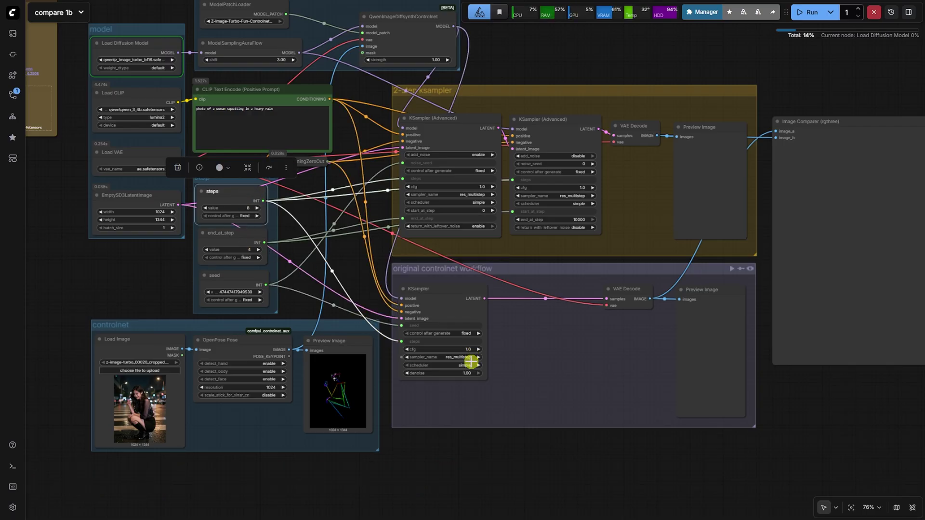
pyautogui.scroll(6, 471, 353)
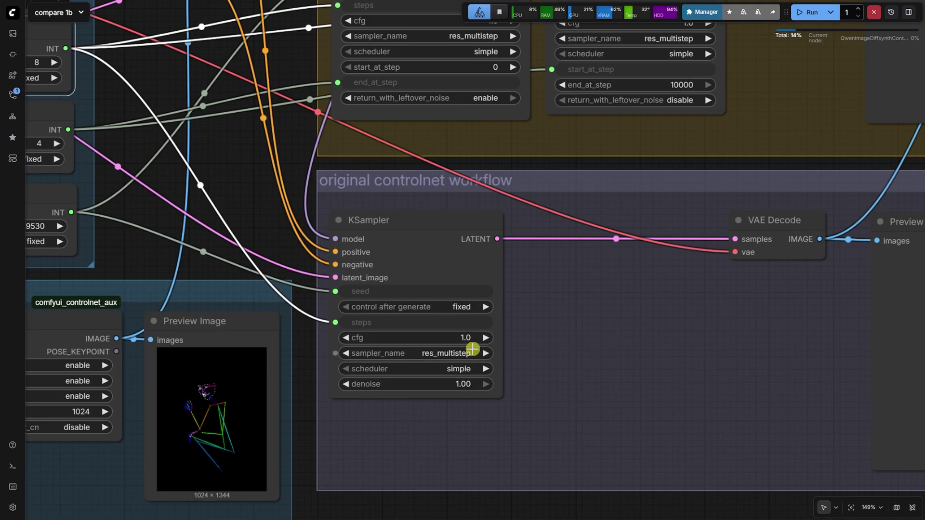
pyautogui.click(471, 362)
pyautogui.scroll(-3, 388, 441)
pyautogui.scroll(-2, 400, 446)
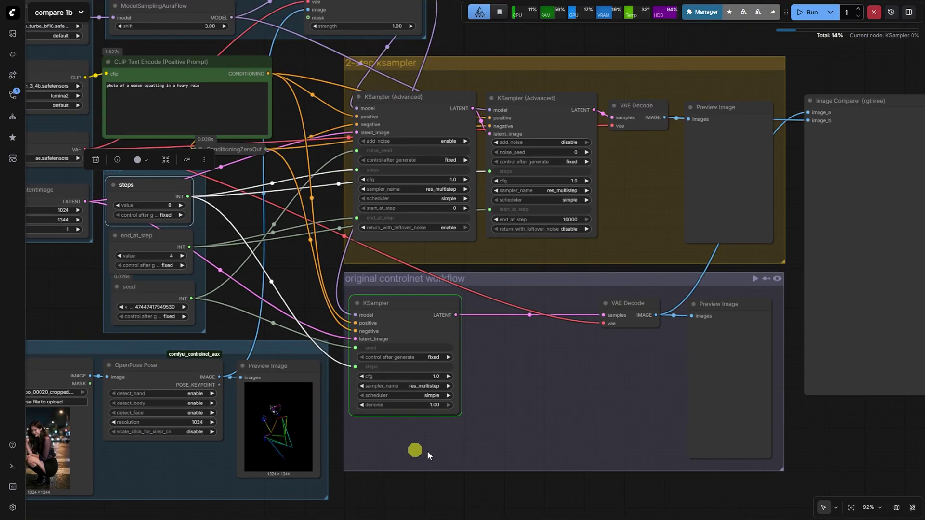
# Zoom and pan over the previews and Image Comparer to compare the two rain renders.
pyautogui.moveTo(816, 450); pyautogui.dragTo(611, 450)
pyautogui.scroll(3, 538, 305)
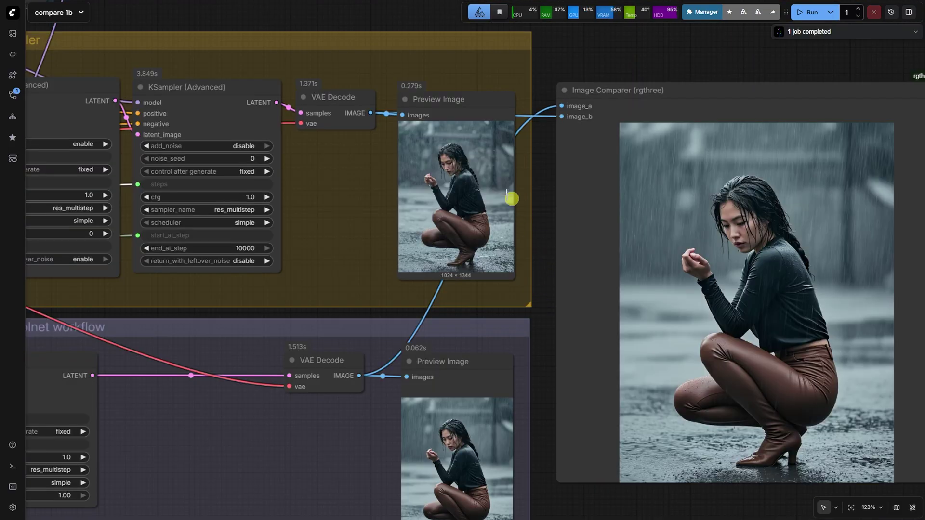
pyautogui.scroll(8, 503, 193)
pyautogui.scroll(-9, 310, 163)
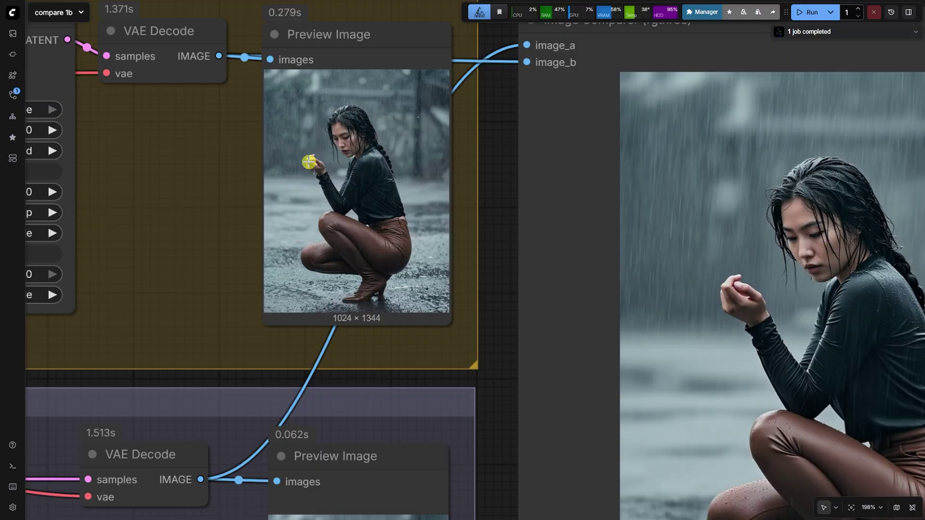
pyautogui.scroll(5, 833, 260)
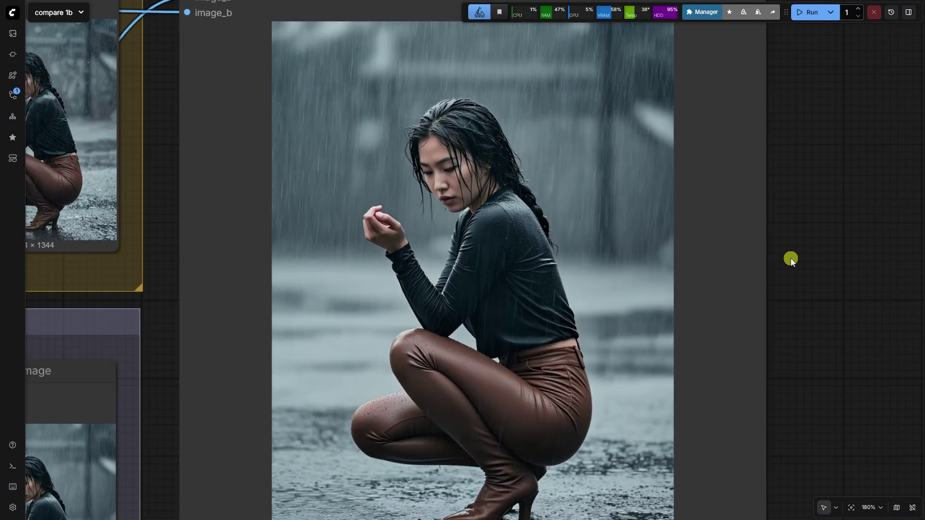
pyautogui.moveTo(814, 386); pyautogui.dragTo(816, 291)
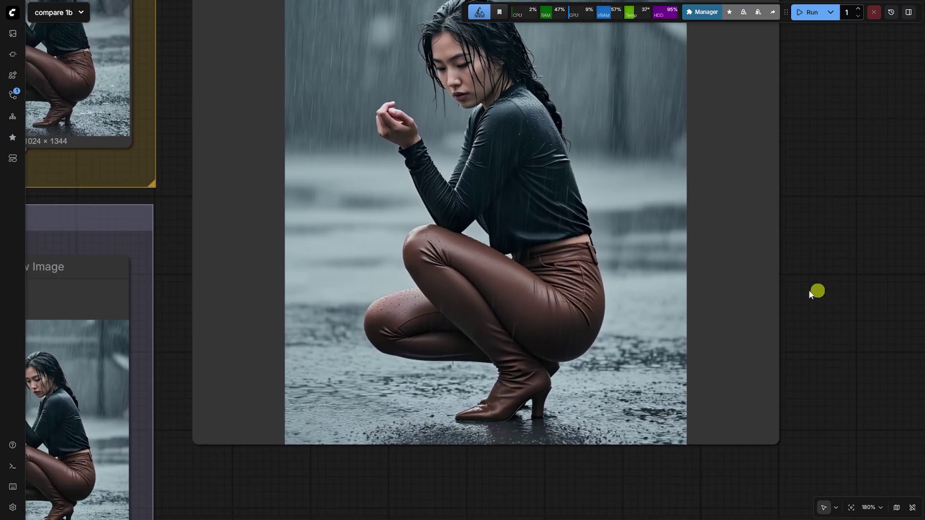
pyautogui.scroll(9, 386, 316)
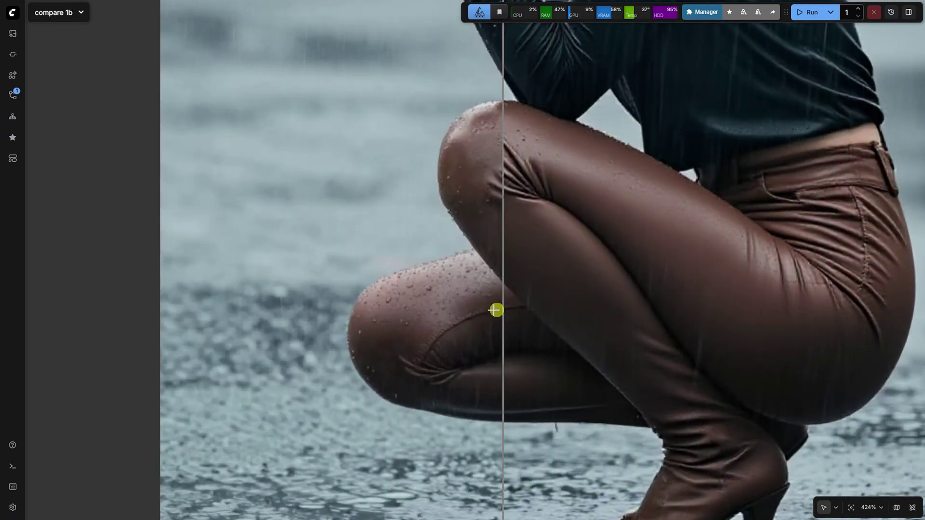
pyautogui.scroll(-10, 481, 327)
pyautogui.scroll(10, 442, 127)
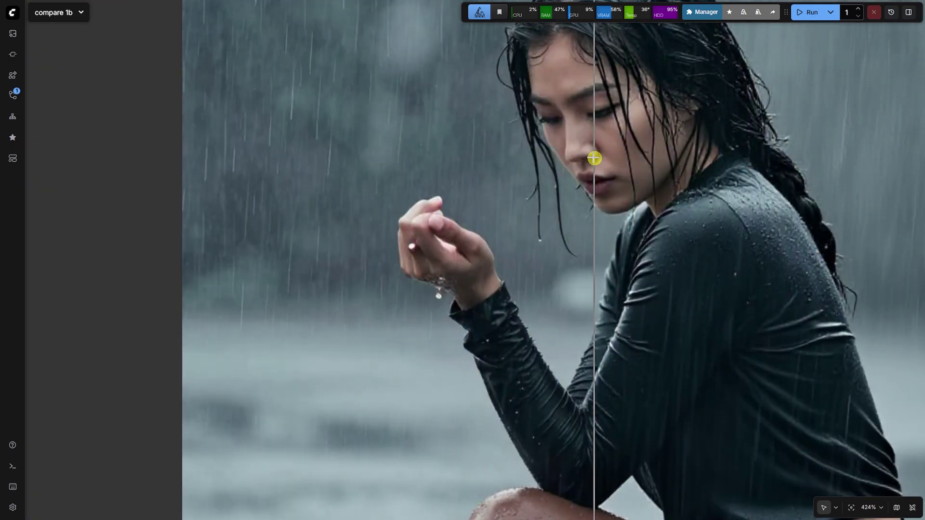
pyautogui.scroll(-12, 551, 155)
pyautogui.moveTo(838, 200); pyautogui.dragTo(830, 248)
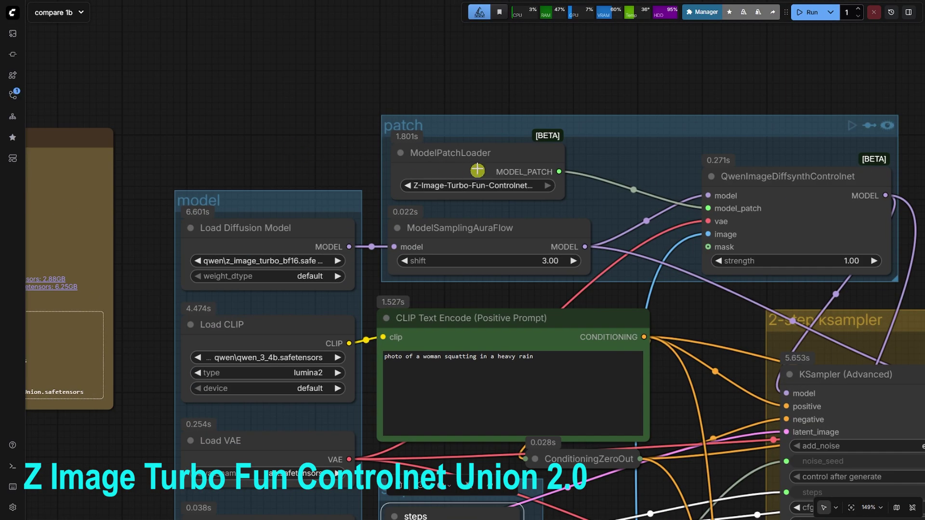
# Set ModelPatchLoader to Z-Image-Turbo-Fun-Controlnet-Union-2.0.safetensors.
pyautogui.click(480, 161)
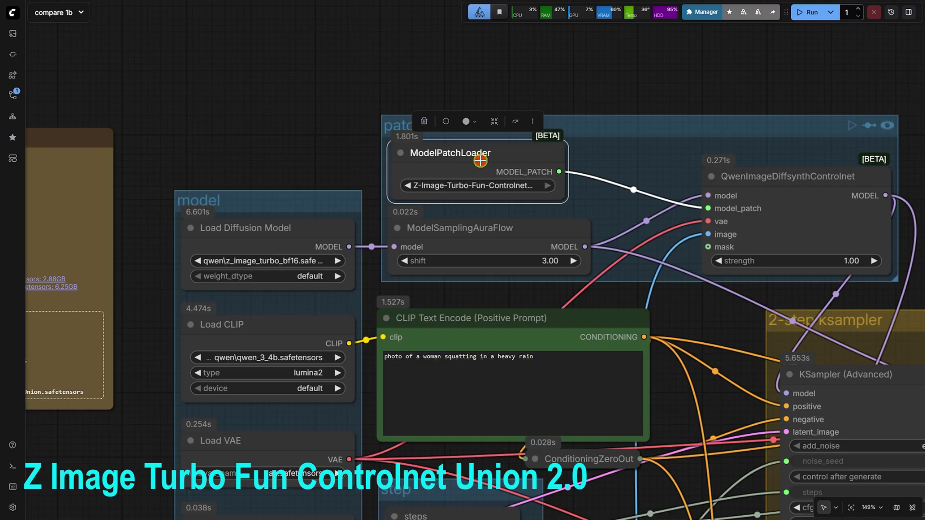
pyautogui.click(489, 185)
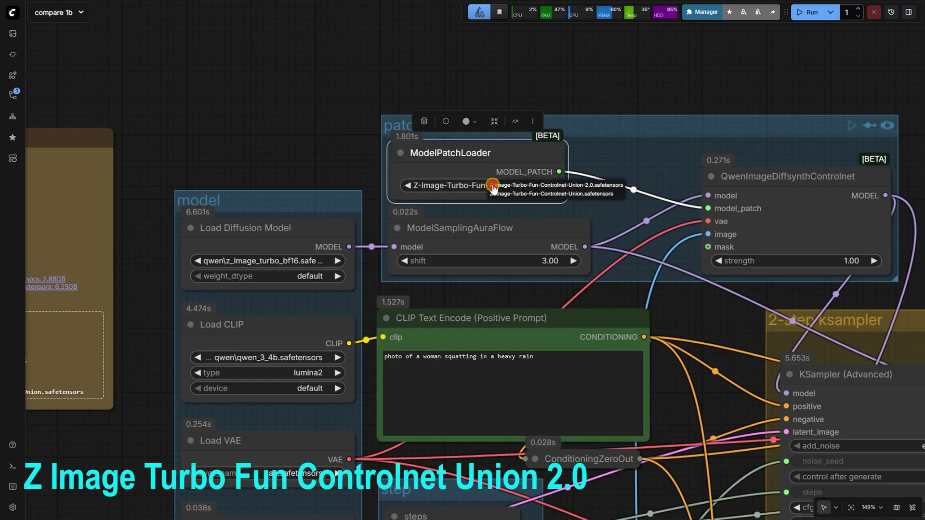
pyautogui.click(609, 185)
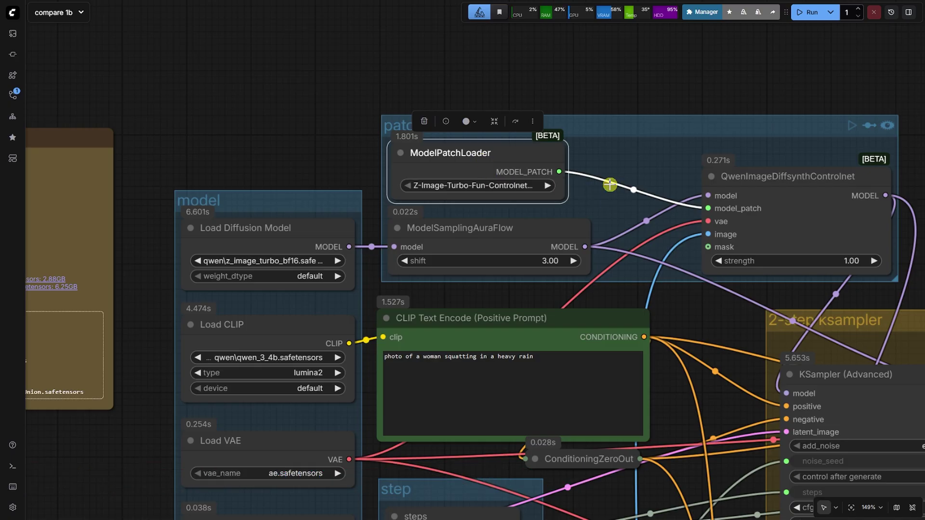
pyautogui.scroll(-10, 213, 112)
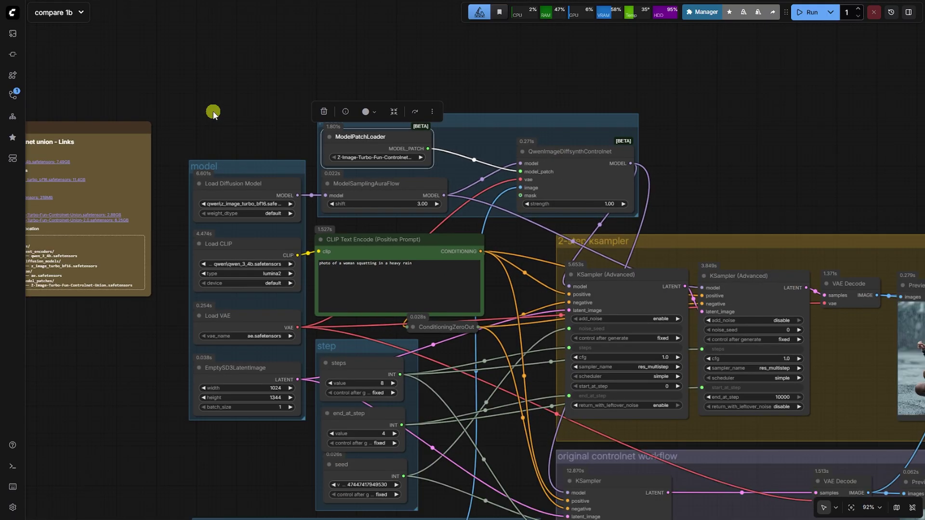
pyautogui.scroll(4, 709, 312)
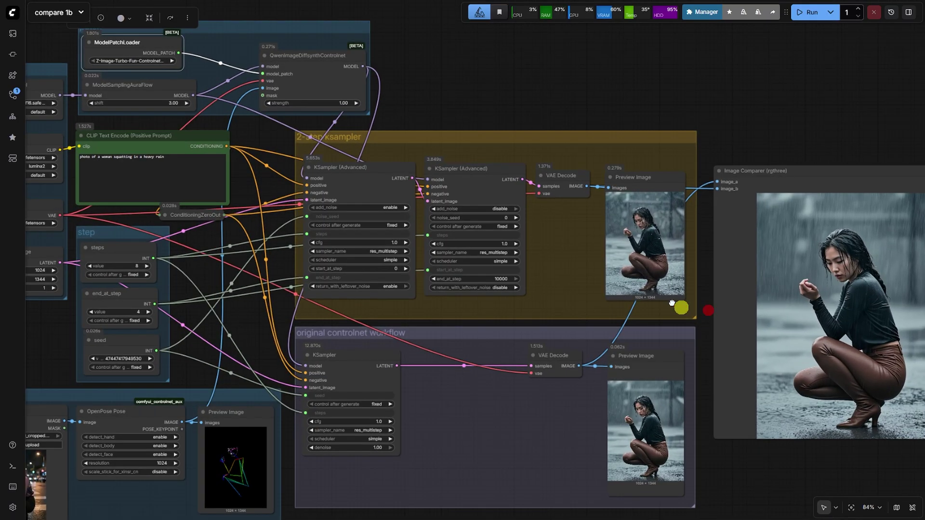
# Run the workflow with the Union 2.0 patch.
pyautogui.click(806, 13)
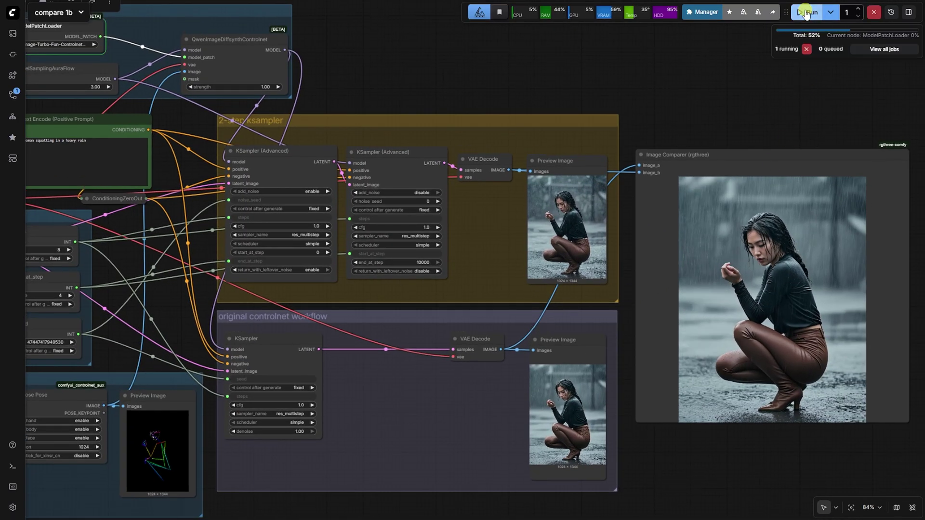
pyautogui.scroll(14, 626, 460)
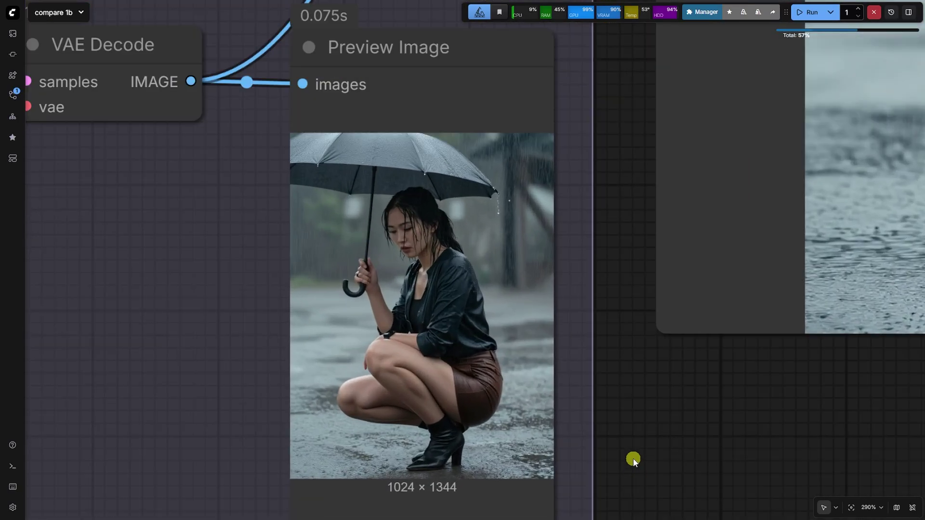
pyautogui.scroll(-4, 506, 155)
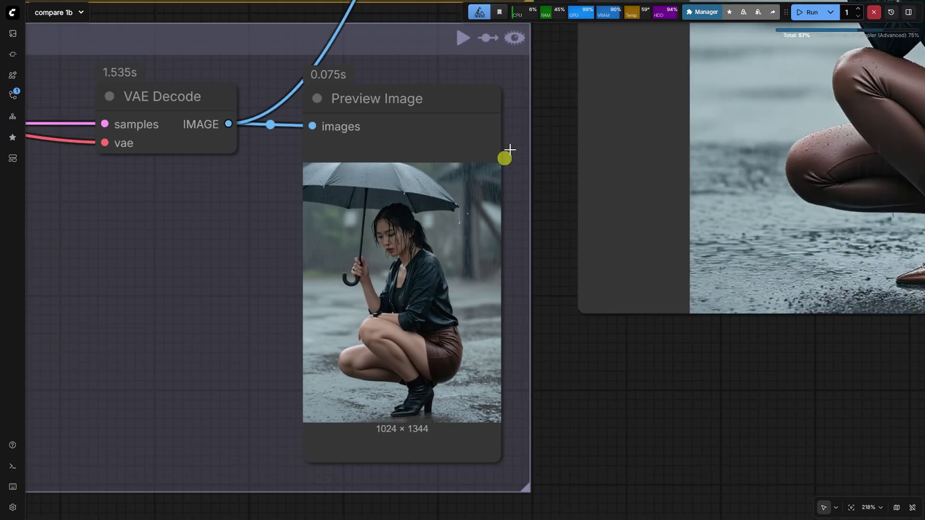
# Zoom into the two-step preview and Image Comparer to compare the umbrella renders.
pyautogui.moveTo(568, 74); pyautogui.dragTo(570, 469)
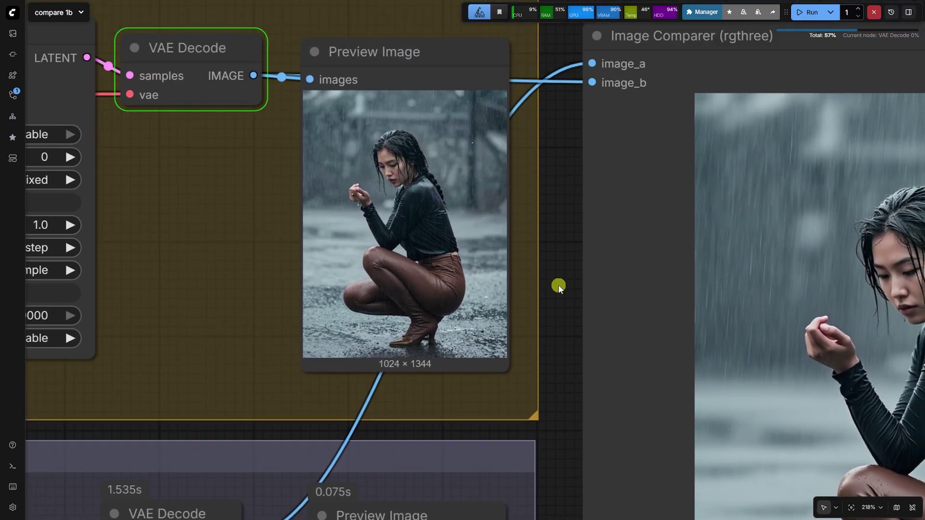
pyautogui.scroll(4, 431, 220)
pyautogui.scroll(5, 430, 218)
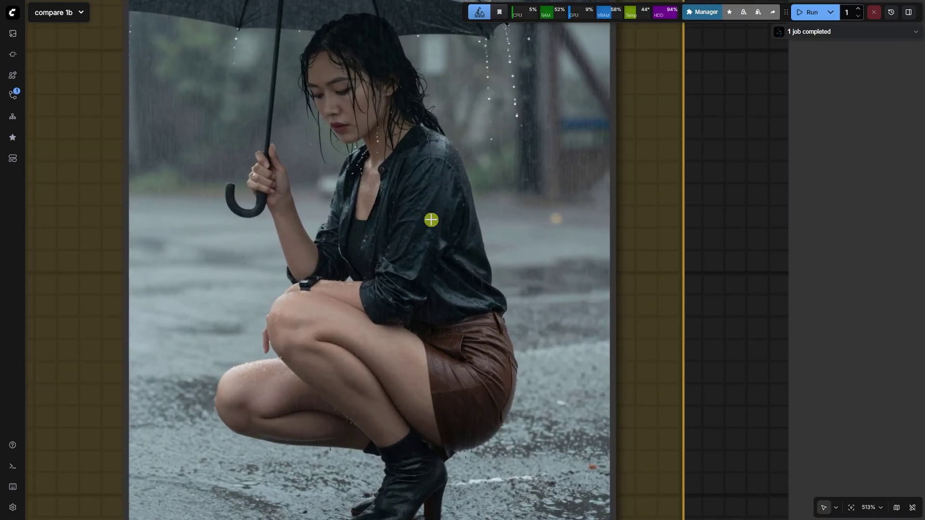
pyautogui.scroll(-9, 271, 176)
pyautogui.scroll(-9, 271, 175)
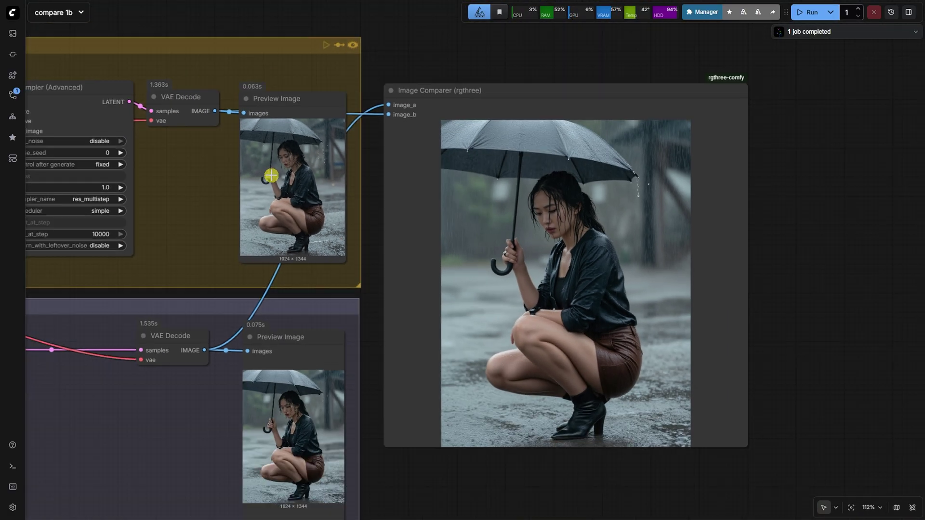
pyautogui.scroll(8, 721, 252)
pyautogui.moveTo(720, 246); pyautogui.dragTo(774, 266)
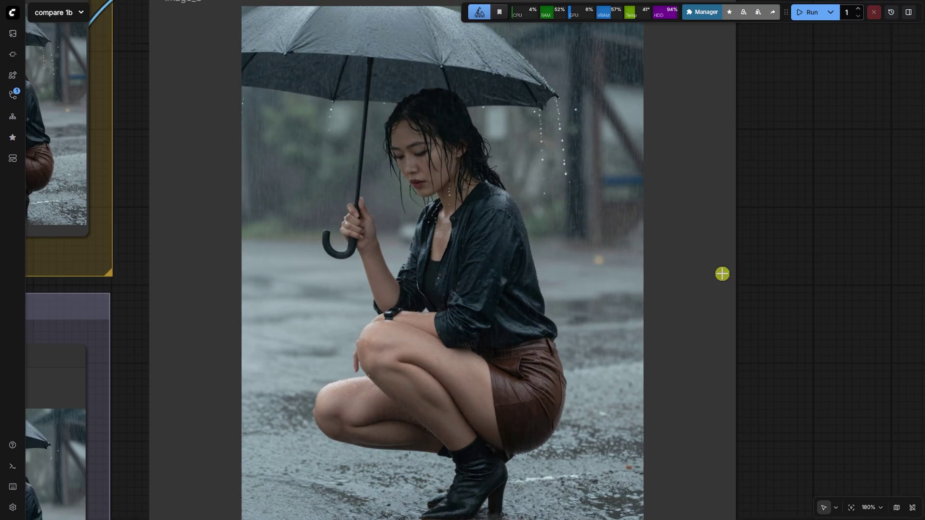
pyautogui.scroll(4, 316, 256)
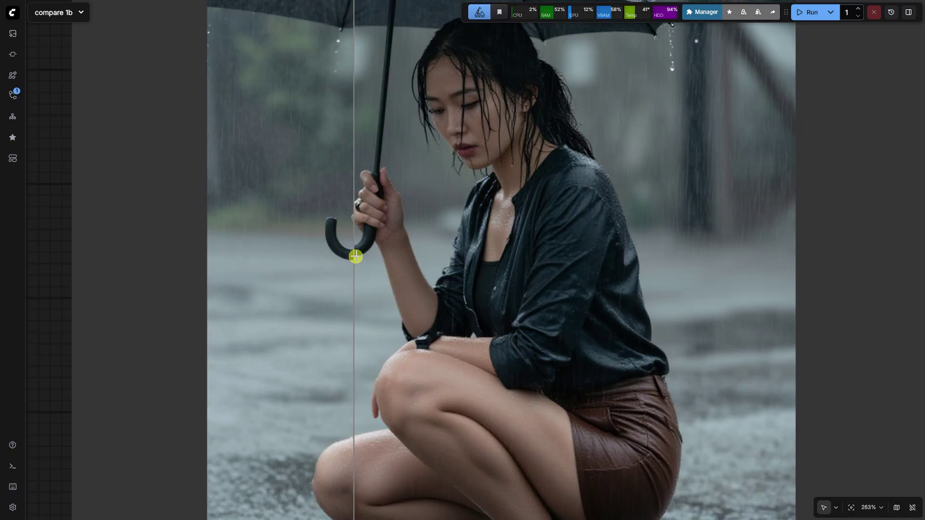